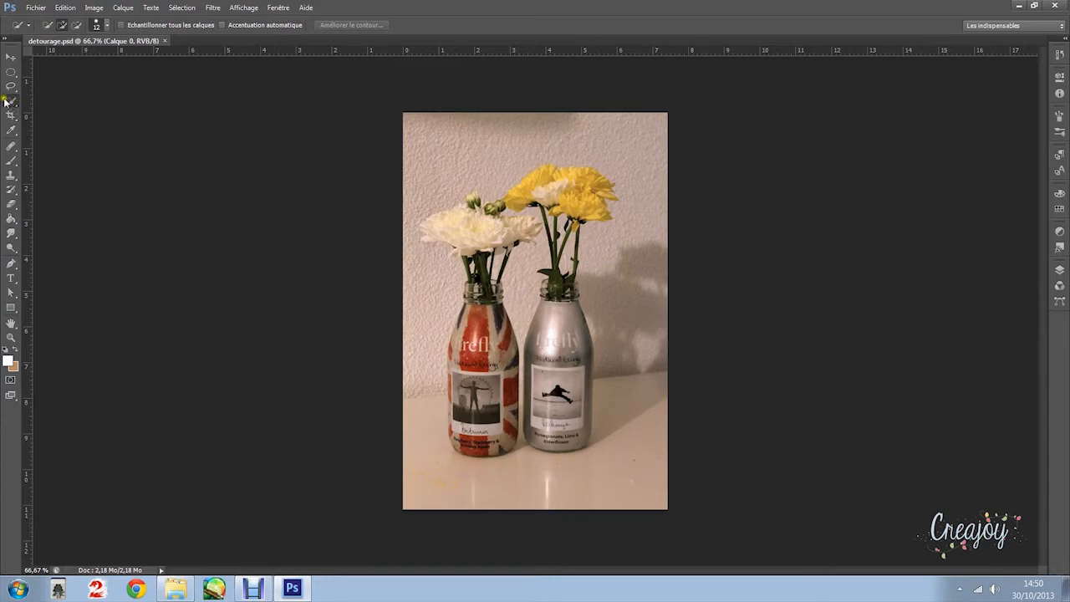
Select the wall and table around the bottles and flowers with the Quick Selection tool, and show the selection as a Quick Mask
mouse_move(428, 142)
left_mouse_down()
mouse_move(576, 143)
mouse_move(627, 162)
mouse_move(644, 245)
mouse_move(624, 328)
mouse_move(624, 465)
mouse_move(504, 492)
mouse_move(432, 440)
mouse_move(423, 340)
mouse_move(432, 278)
left_mouse_up()
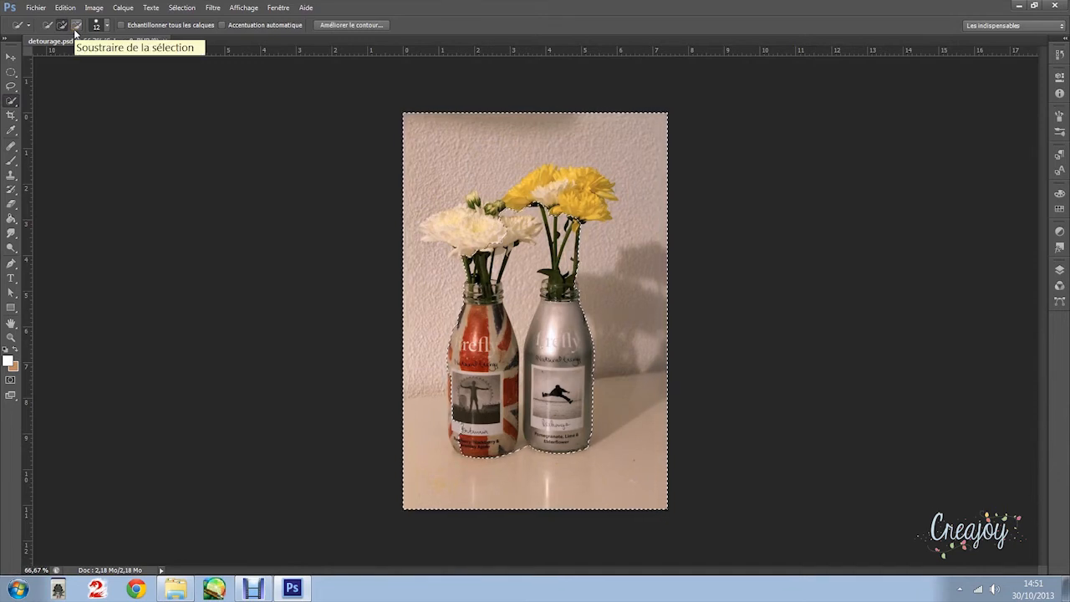
left_click(75, 28)
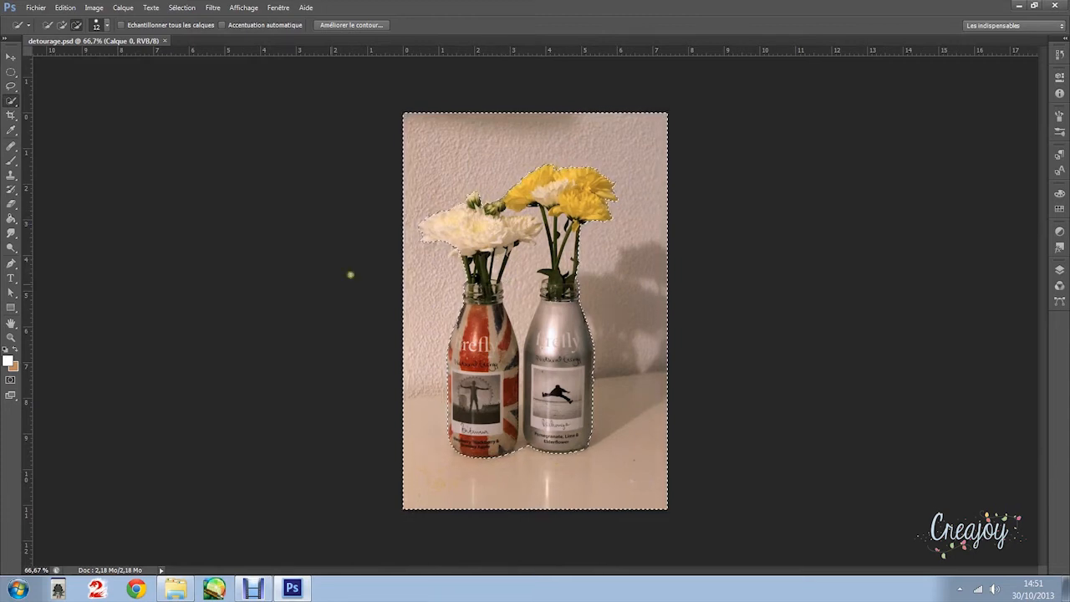
left_click(11, 380)
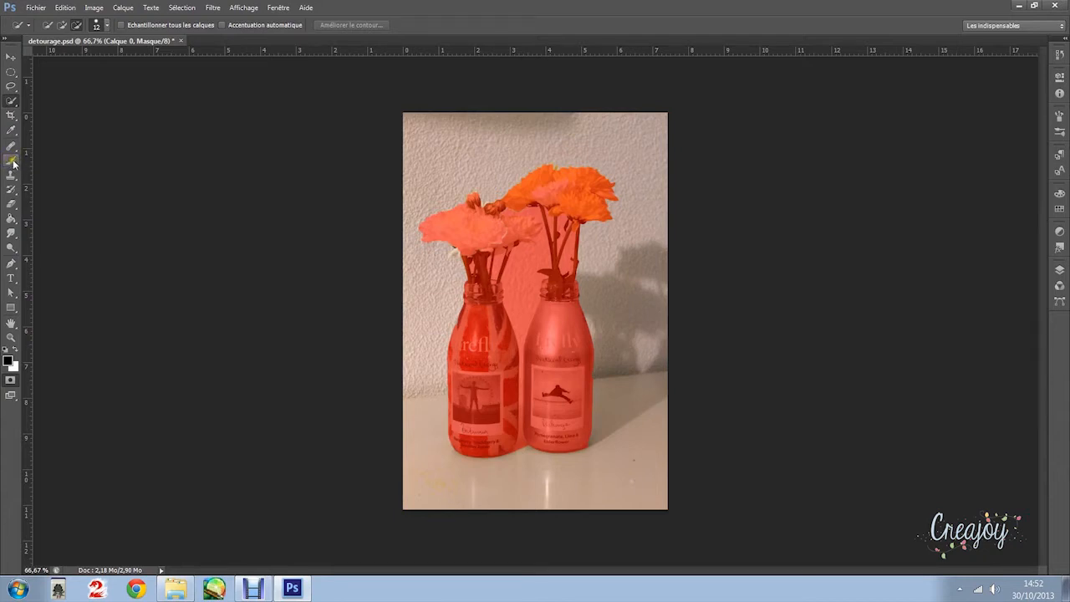
Erase the red mask from the large wall areas between the two bottles and their stems with a 19 px eraser
left_click(11, 204)
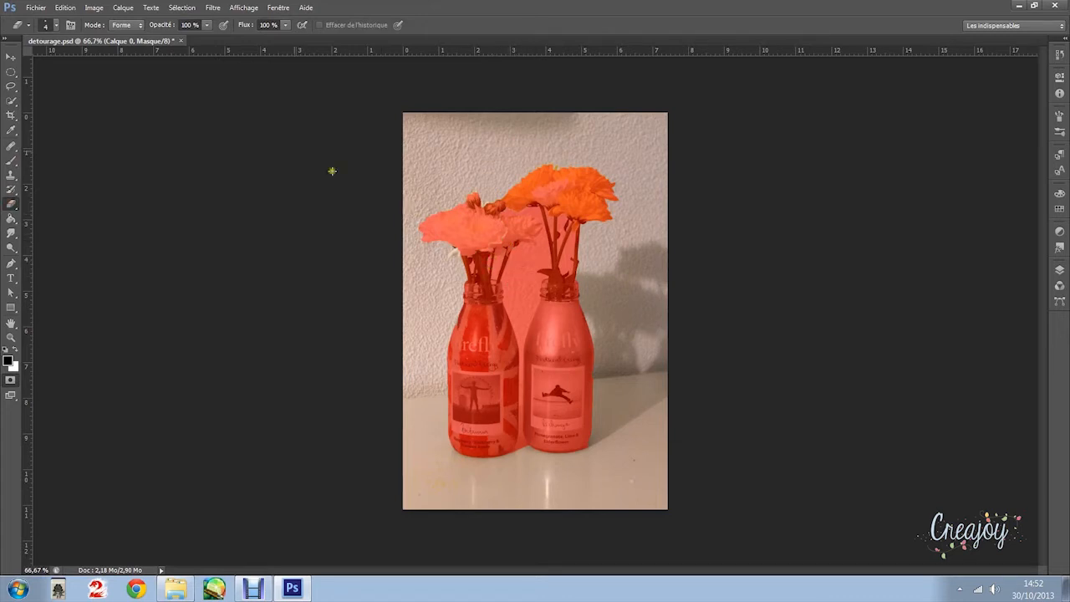
left_click(57, 25)
left_click(26, 57)
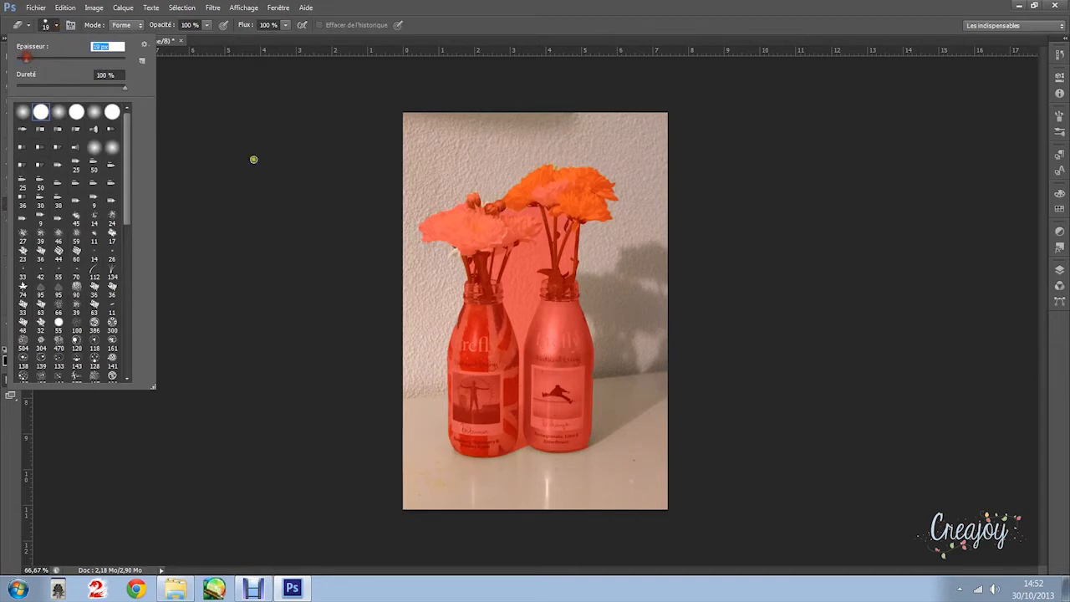
left_click(527, 263)
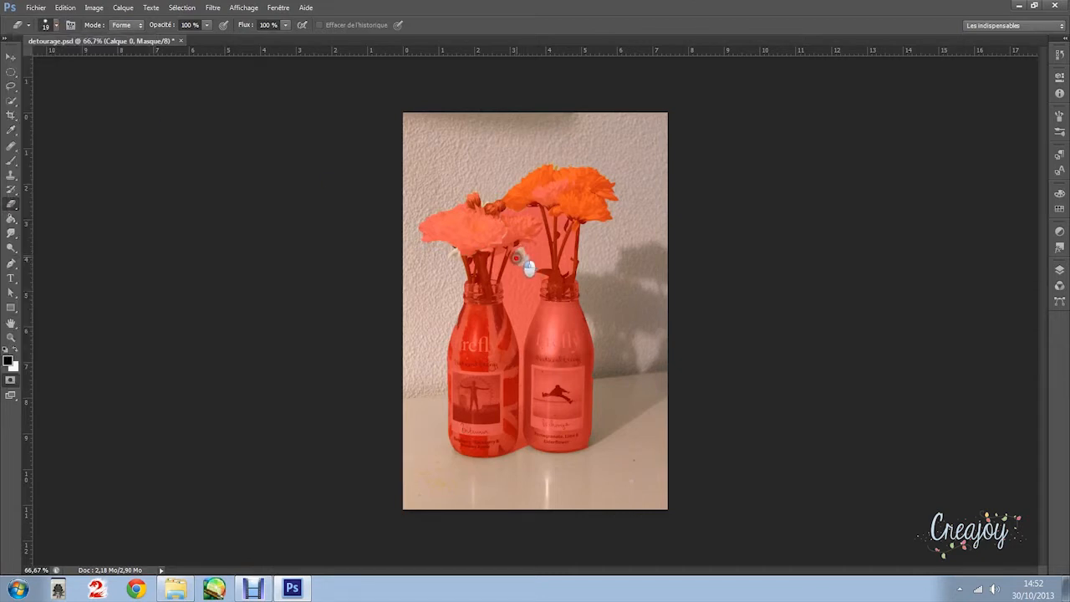
mouse_move(514, 260)
left_mouse_down()
mouse_move(508, 289)
mouse_move(519, 322)
mouse_move(536, 293)
mouse_move(516, 276)
mouse_move(530, 293)
mouse_move(533, 284)
mouse_move(522, 314)
mouse_move(527, 261)
mouse_move(557, 268)
mouse_move(553, 249)
mouse_move(526, 250)
mouse_move(540, 257)
mouse_move(512, 300)
mouse_move(520, 292)
mouse_move(497, 261)
mouse_move(499, 272)
left_mouse_up()
mouse_move(566, 249)
left_mouse_down()
mouse_move(571, 240)
mouse_move(567, 261)
left_mouse_up()
left_click_drag(562, 220, 561, 233)
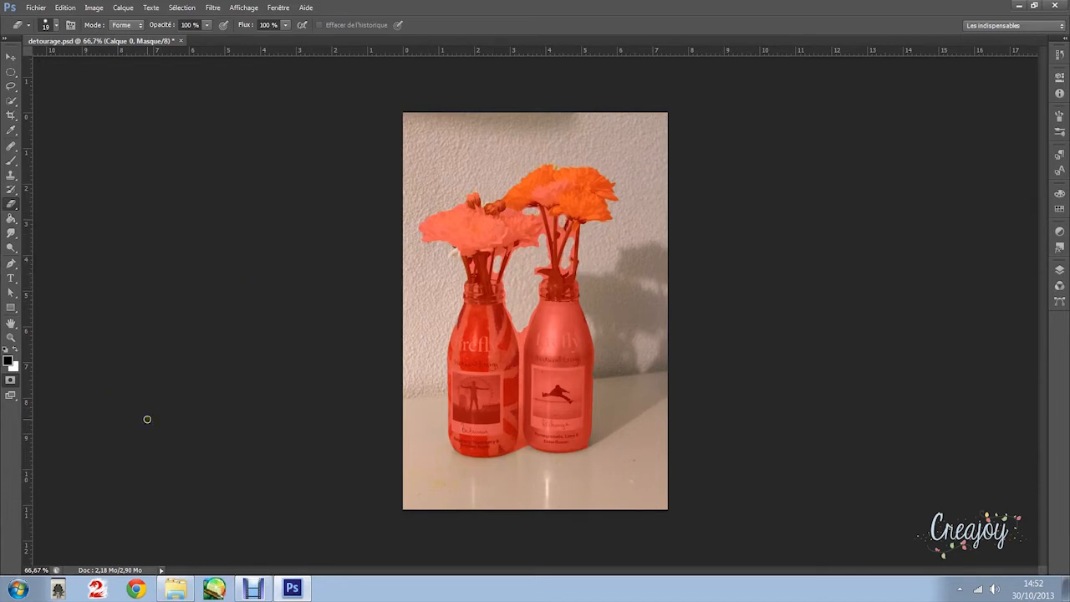
Set the eraser to 9 px and erase the leftover mask between the silver bottle's flower stems
key("ctrl+plus")
key("ctrl+plus")
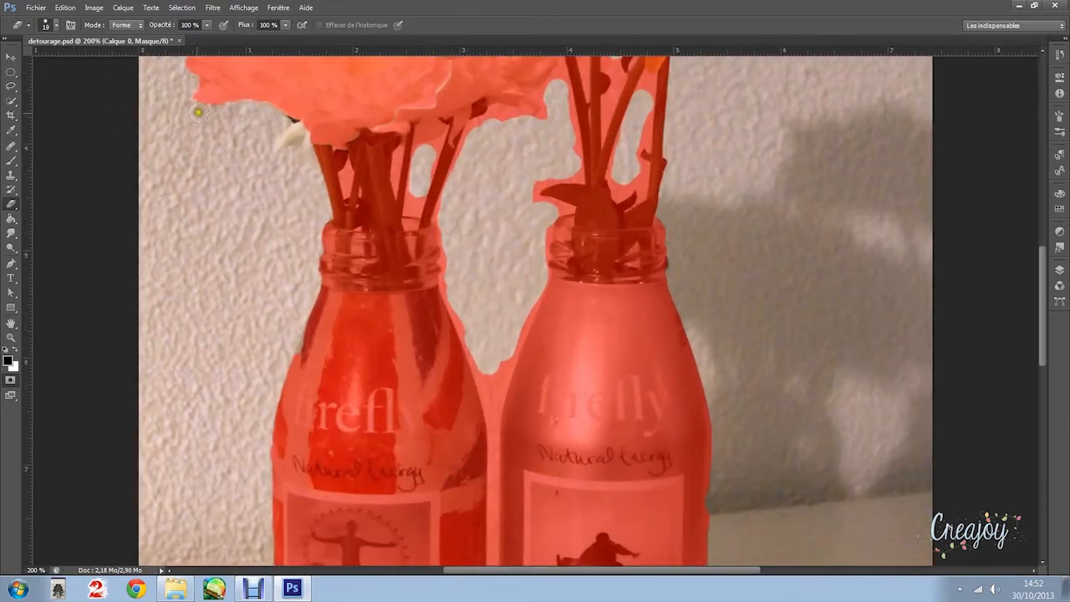
left_click(56, 25)
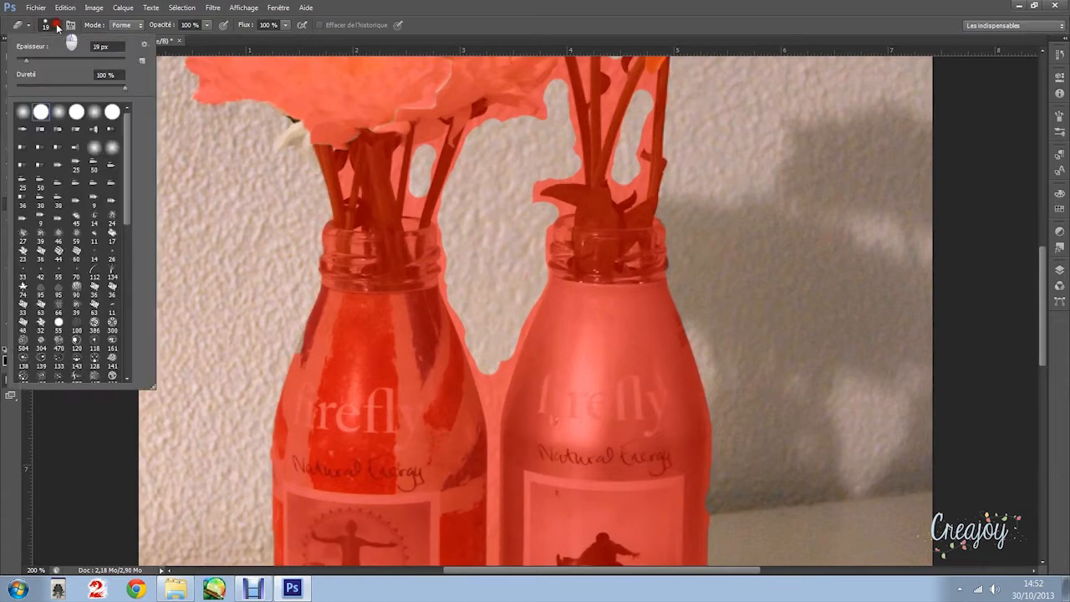
left_click_drag(26, 62, 23, 65)
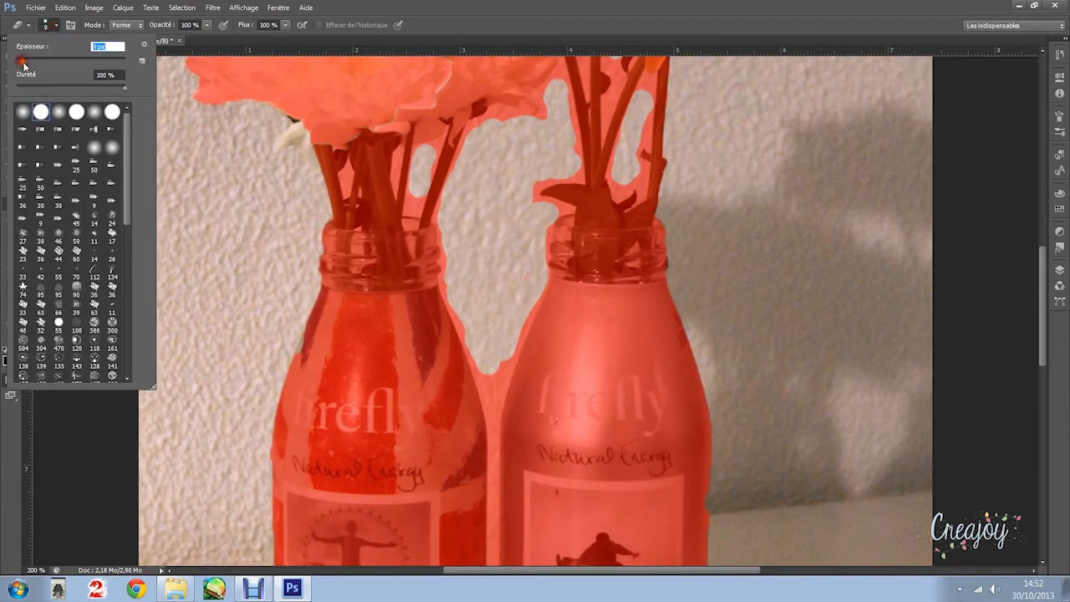
left_click(594, 138)
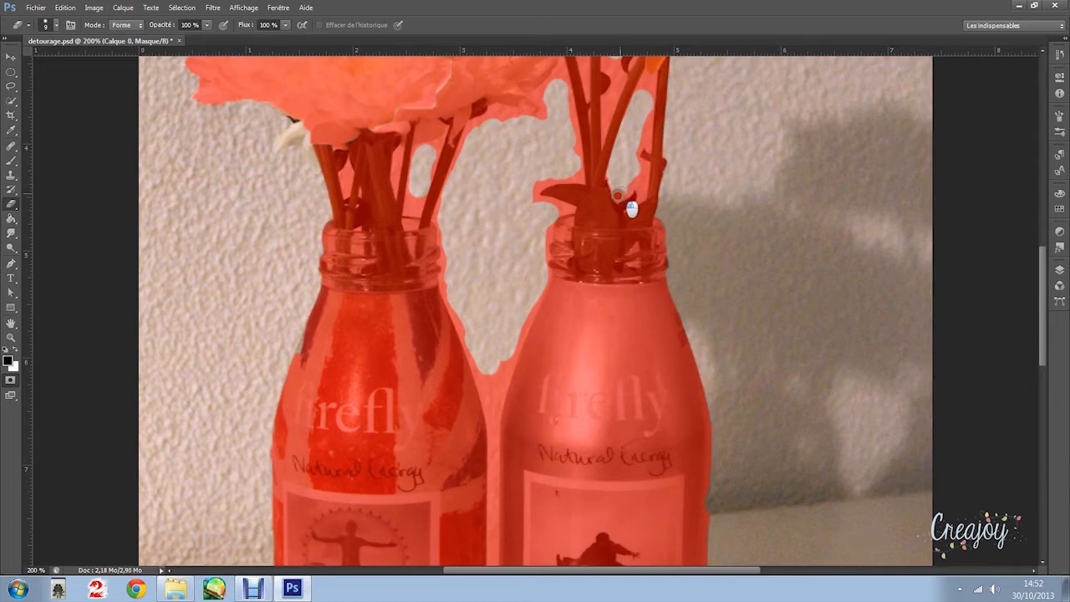
mouse_move(644, 142)
left_mouse_down()
mouse_move(648, 106)
mouse_move(646, 142)
left_mouse_up()
left_click(646, 130)
Erase the excess mask along the facing edges of the two bottles and between the outer stems of the white flowers
mouse_move(653, 82)
left_mouse_down()
mouse_move(651, 94)
mouse_move(653, 78)
mouse_move(642, 92)
mouse_move(646, 79)
mouse_move(618, 80)
mouse_move(605, 108)
mouse_move(565, 115)
mouse_move(578, 171)
mouse_move(542, 176)
mouse_move(529, 193)
mouse_move(542, 185)
mouse_move(534, 199)
mouse_move(568, 209)
mouse_move(546, 203)
mouse_move(542, 276)
mouse_move(521, 291)
mouse_move(531, 308)
mouse_move(504, 382)
mouse_move(481, 359)
mouse_move(479, 374)
mouse_move(500, 389)
mouse_move(491, 416)
mouse_move(478, 379)
left_mouse_up()
left_click(621, 78)
mouse_move(468, 329)
left_mouse_down()
mouse_move(438, 220)
mouse_move(471, 126)
mouse_move(499, 110)
mouse_move(522, 116)
mouse_move(503, 121)
mouse_move(550, 123)
mouse_move(540, 122)
mouse_move(546, 105)
mouse_move(536, 94)
mouse_move(560, 73)
mouse_move(574, 175)
mouse_move(543, 182)
left_mouse_up()
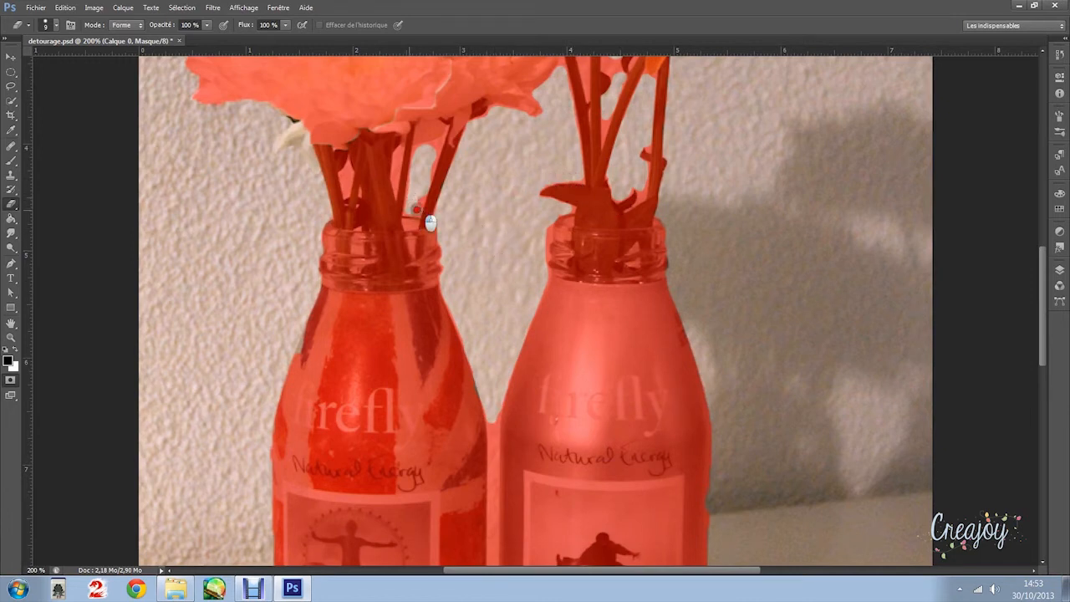
left_click_drag(430, 155, 445, 166)
mouse_move(433, 156)
left_mouse_down()
mouse_move(438, 146)
mouse_move(412, 151)
left_mouse_up()
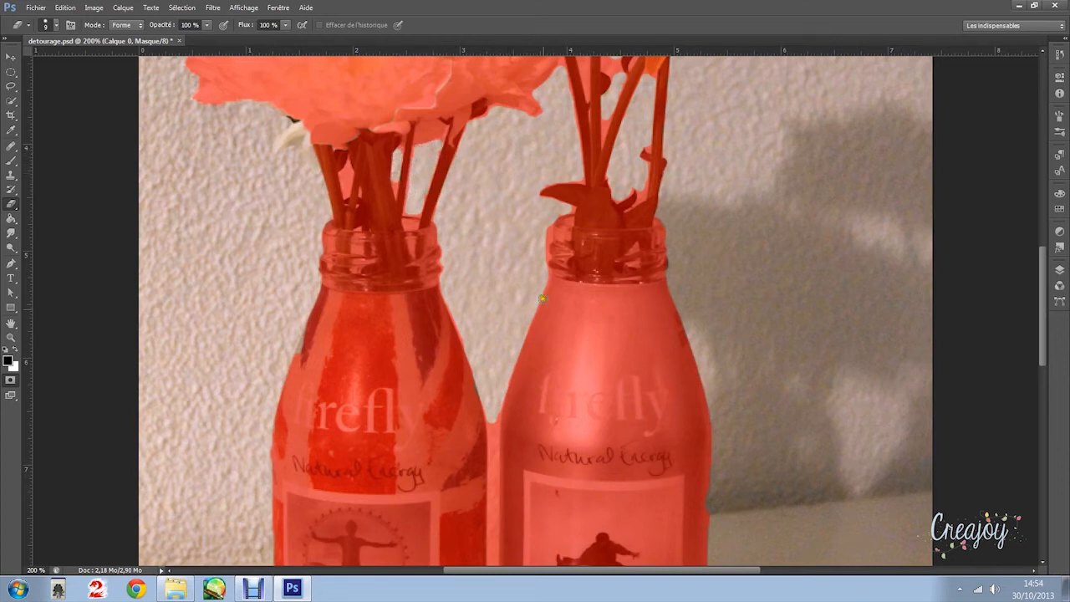
Clean finer mask residue off the wall beside the stems of both bouquets with the eraser
scroll(547, 338, "up", 2)
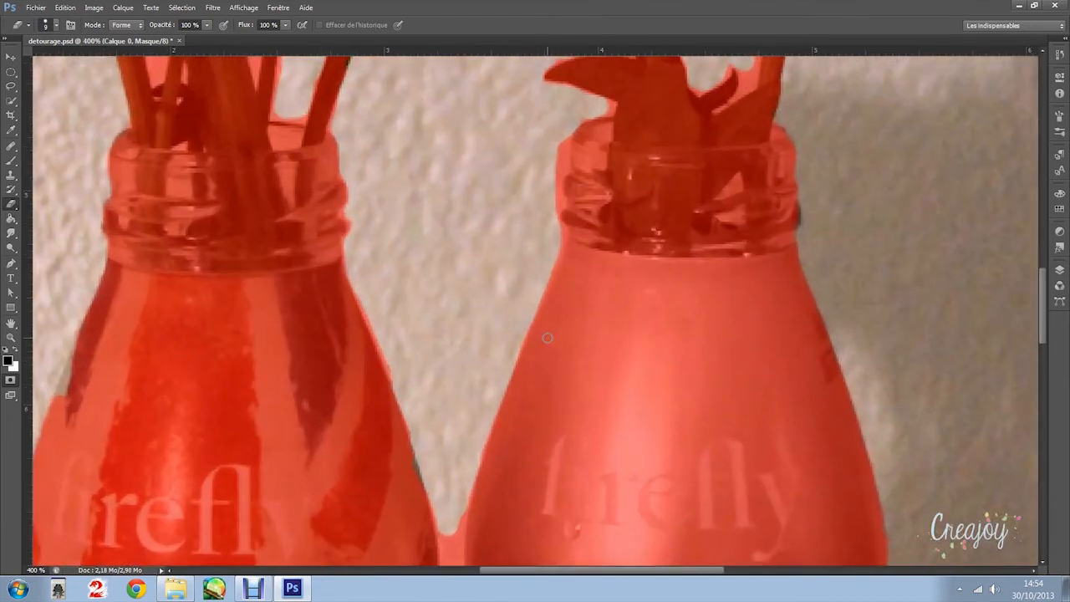
scroll(418, 124, "up", 5)
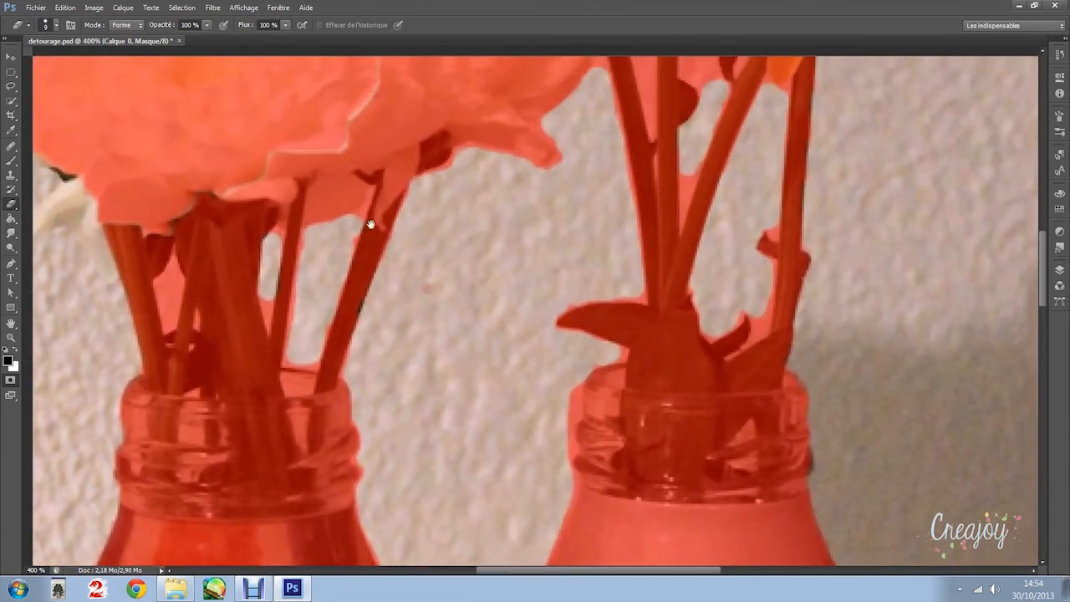
mouse_move(358, 379)
left_mouse_down()
mouse_move(348, 394)
mouse_move(342, 337)
mouse_move(328, 398)
mouse_move(306, 368)
mouse_move(316, 276)
mouse_move(319, 328)
mouse_move(328, 283)
mouse_move(361, 266)
mouse_move(366, 276)
mouse_move(328, 281)
left_mouse_up()
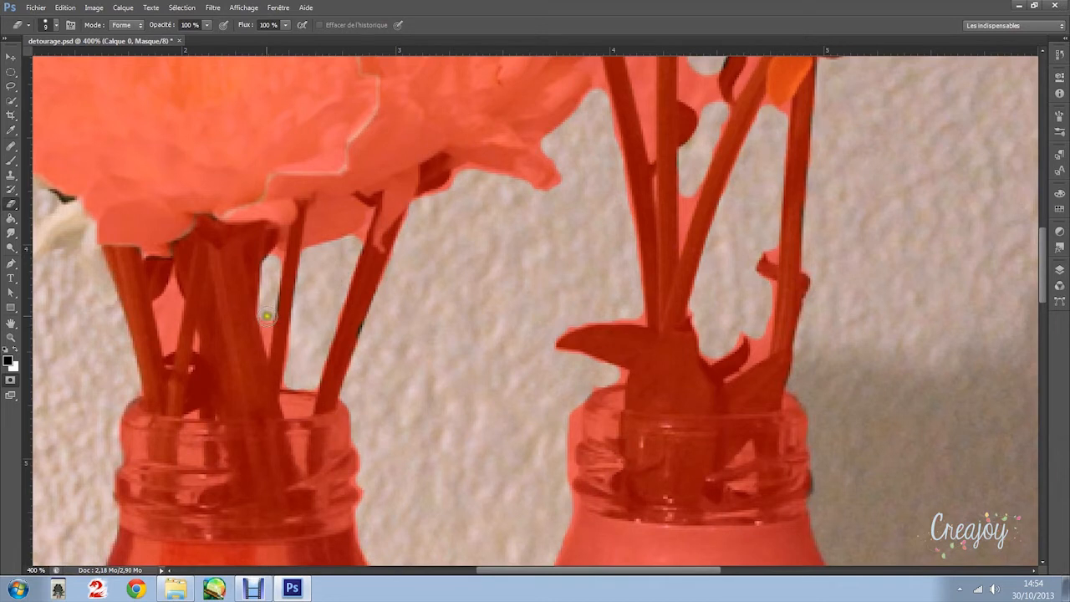
left_click_drag(684, 197, 702, 163)
mouse_move(751, 309)
left_mouse_down()
mouse_move(757, 338)
mouse_move(765, 289)
left_mouse_up()
mouse_move(641, 70)
left_mouse_down()
mouse_move(656, 78)
mouse_move(646, 79)
mouse_move(643, 104)
left_mouse_up()
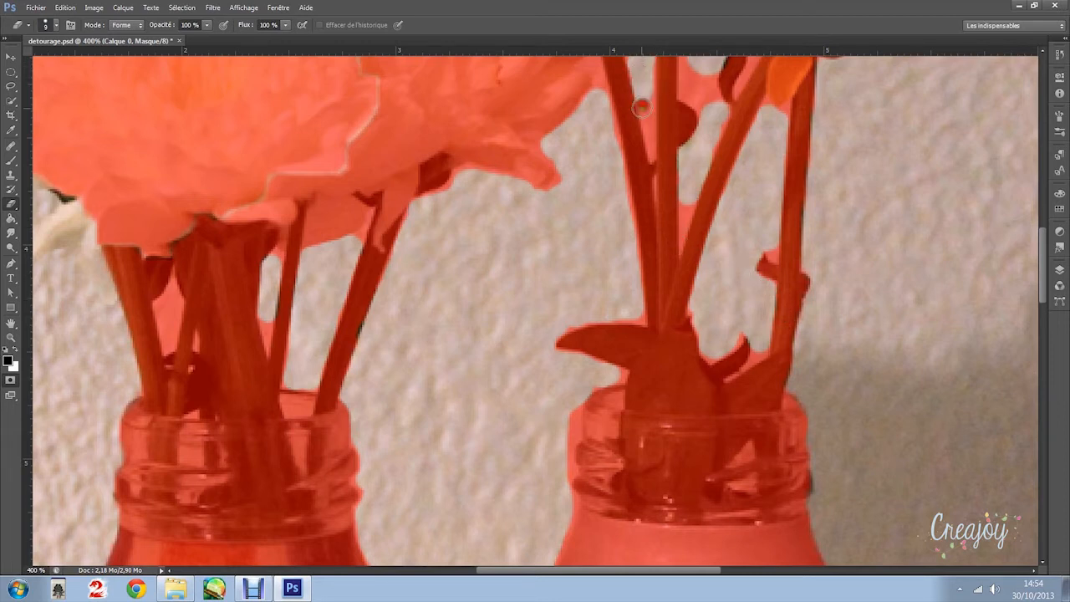
Set the eraser to 3 px and clear the mask from the narrow gaps between the white flowers' stems
left_click(54, 30)
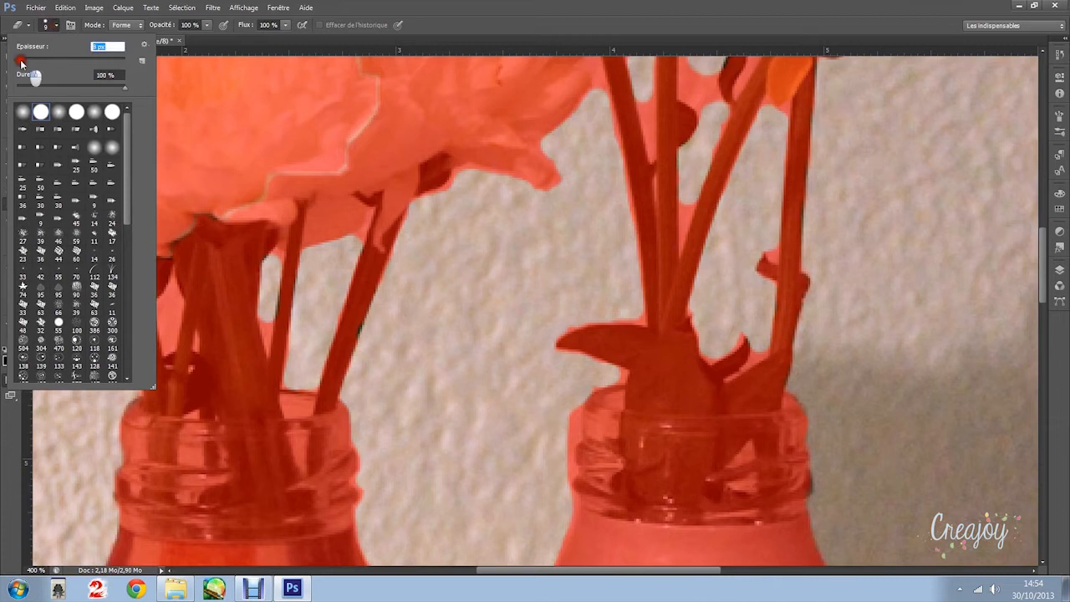
left_click(357, 239)
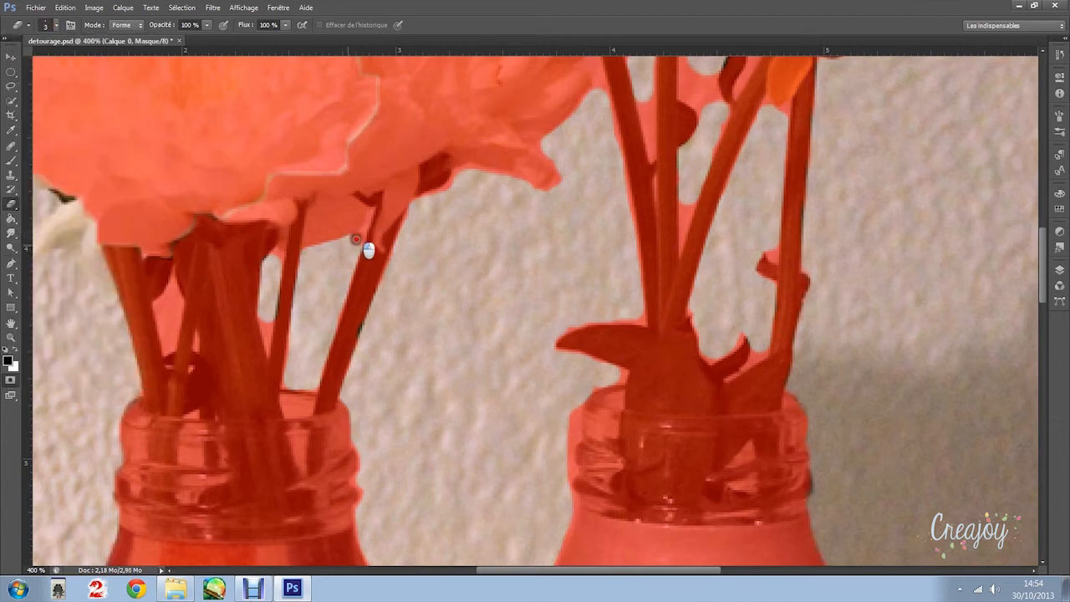
left_click_drag(360, 234, 356, 244)
mouse_move(262, 327)
left_mouse_down()
mouse_move(271, 348)
mouse_move(280, 256)
left_mouse_up()
mouse_move(171, 280)
left_mouse_down()
mouse_move(157, 301)
mouse_move(163, 344)
mouse_move(178, 322)
mouse_move(170, 280)
mouse_move(167, 301)
mouse_move(158, 294)
mouse_move(173, 298)
mouse_move(171, 337)
mouse_move(195, 347)
left_mouse_up()
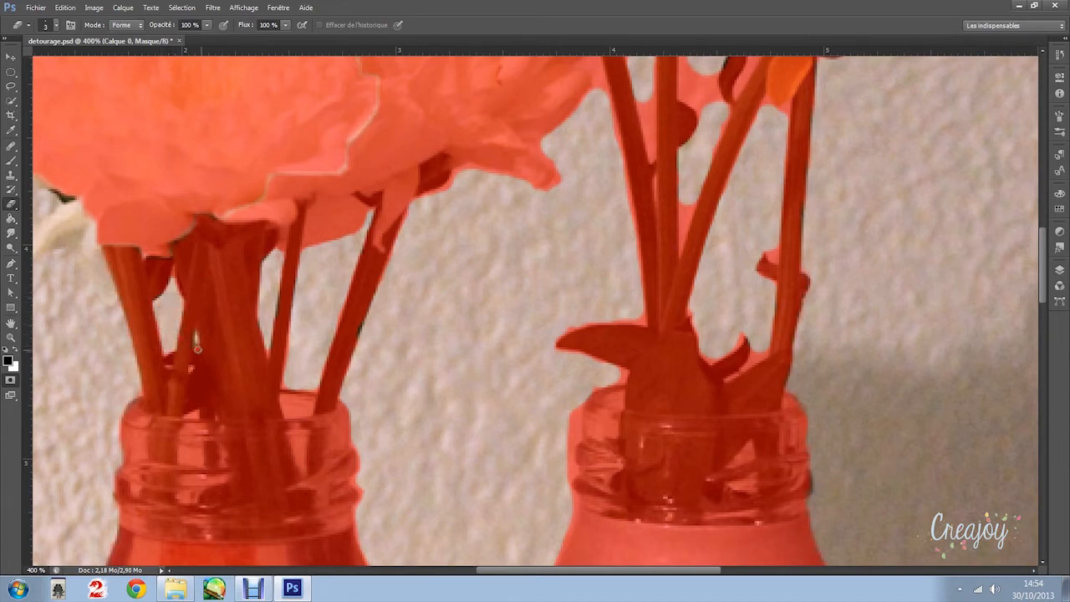
Erase the mask from the wall gaps between the yellow flowers' stems, up to the underside of the petals
left_click_drag(436, 354, 434, 474)
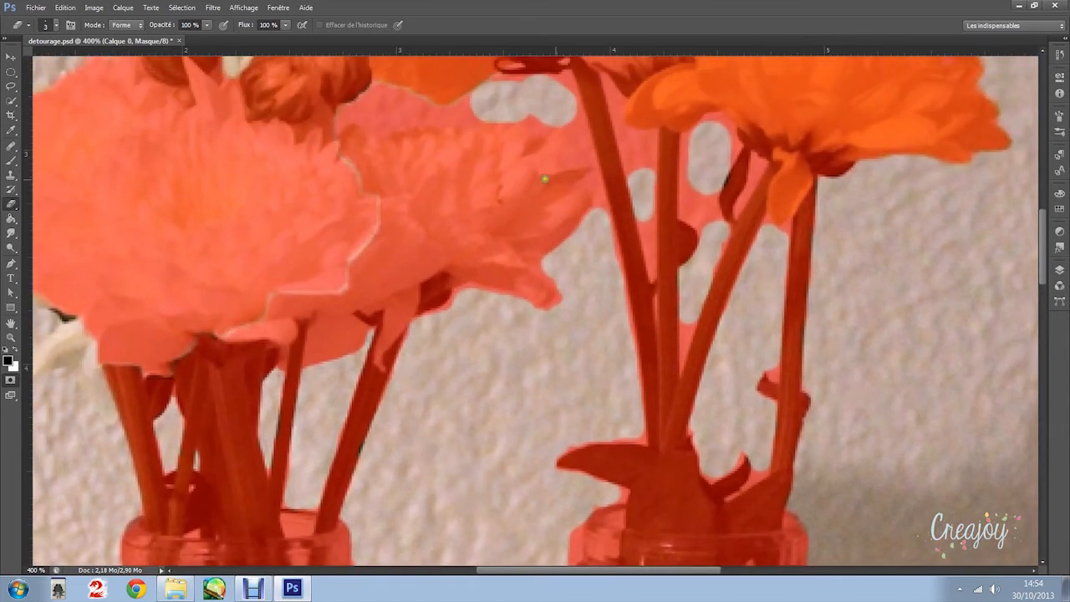
mouse_move(641, 230)
left_mouse_down()
mouse_move(647, 253)
mouse_move(649, 215)
mouse_move(653, 277)
mouse_move(642, 241)
mouse_move(617, 274)
mouse_move(618, 353)
left_mouse_up()
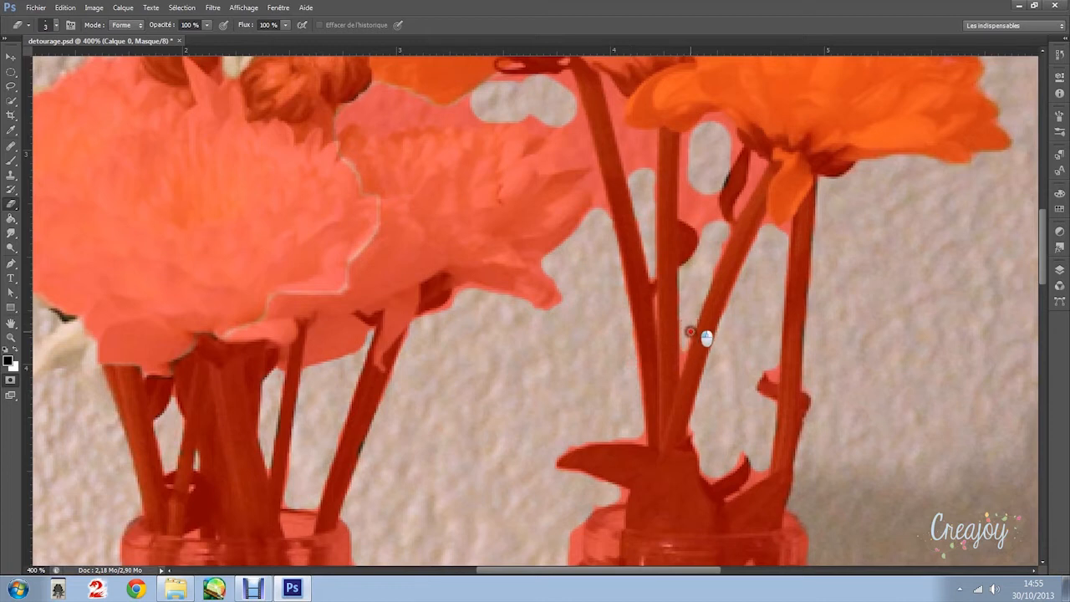
left_click_drag(683, 347, 685, 356)
mouse_move(691, 185)
left_mouse_down()
mouse_move(685, 137)
mouse_move(723, 118)
mouse_move(713, 117)
mouse_move(740, 146)
mouse_move(729, 158)
mouse_move(730, 129)
mouse_move(711, 121)
mouse_move(693, 159)
mouse_move(689, 142)
mouse_move(684, 184)
mouse_move(682, 216)
mouse_move(701, 240)
mouse_move(690, 194)
mouse_move(702, 189)
mouse_move(714, 218)
mouse_move(716, 190)
mouse_move(725, 233)
mouse_move(712, 280)
mouse_move(720, 254)
mouse_move(706, 199)
mouse_move(703, 226)
mouse_move(715, 203)
left_mouse_up()
mouse_move(757, 158)
left_mouse_down()
mouse_move(734, 211)
mouse_move(751, 250)
mouse_move(780, 231)
mouse_move(783, 242)
mouse_move(778, 227)
left_mouse_up()
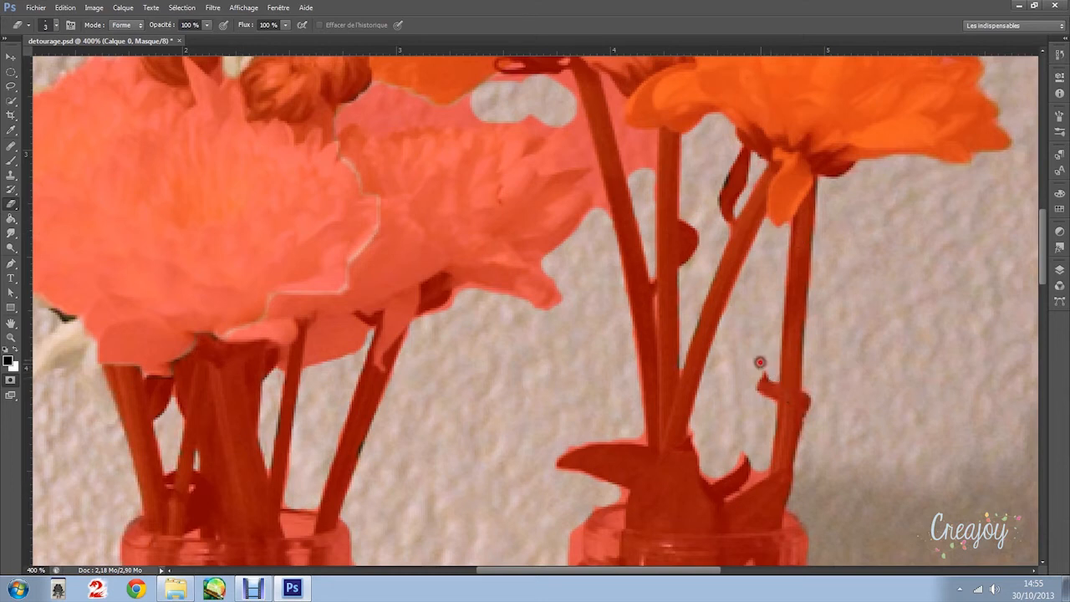
Erase the mask overspill around the leaves at the neck of the silver bottle
mouse_move(737, 456)
left_mouse_down()
mouse_move(707, 474)
mouse_move(694, 430)
left_mouse_up()
mouse_move(753, 462)
left_mouse_down()
mouse_move(752, 475)
mouse_move(763, 471)
mouse_move(752, 484)
mouse_move(757, 476)
left_mouse_up()
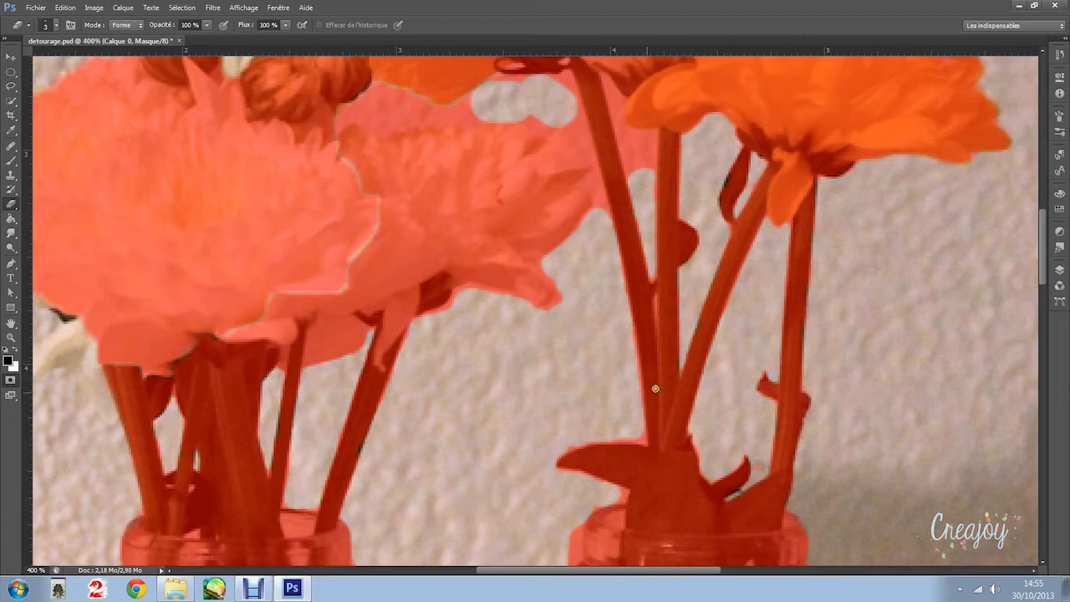
mouse_move(642, 431)
left_mouse_down()
mouse_move(643, 440)
mouse_move(568, 449)
left_mouse_up()
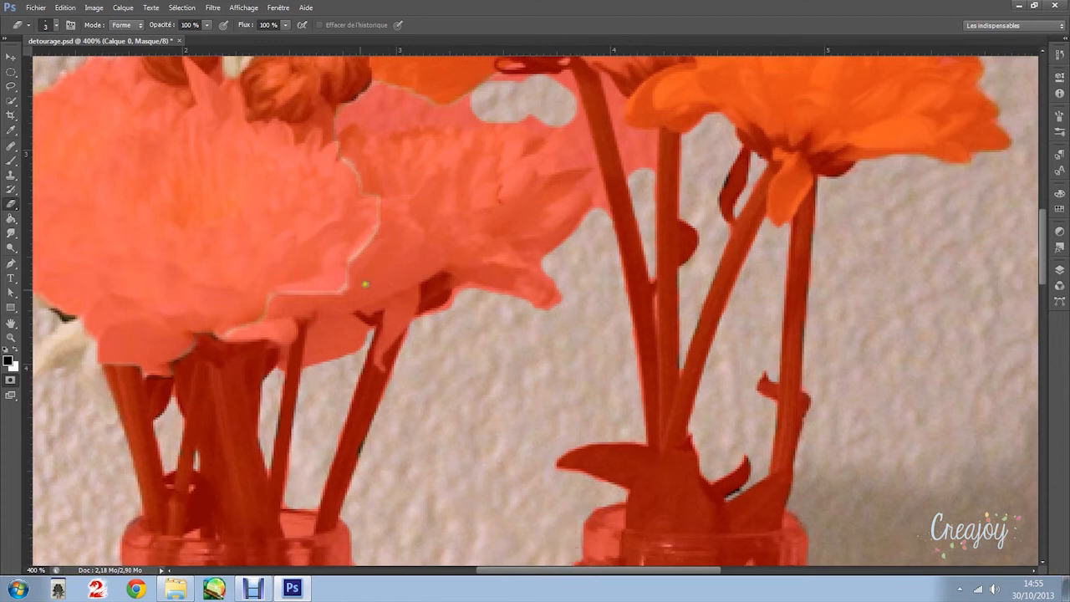
Erase the mask covering the wall between the white flowers, the buds and the yellow flowers
left_click_drag(598, 267, 541, 371)
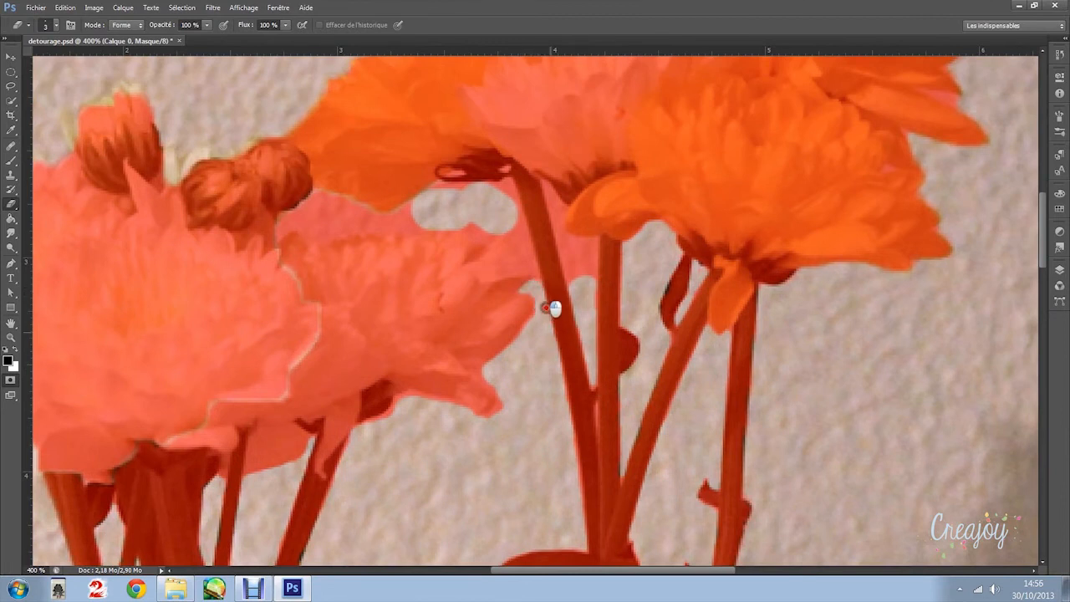
mouse_move(571, 282)
left_mouse_down()
mouse_move(544, 182)
mouse_move(566, 211)
mouse_move(563, 240)
mouse_move(597, 241)
mouse_move(595, 306)
mouse_move(582, 265)
mouse_move(569, 268)
mouse_move(582, 297)
left_mouse_up()
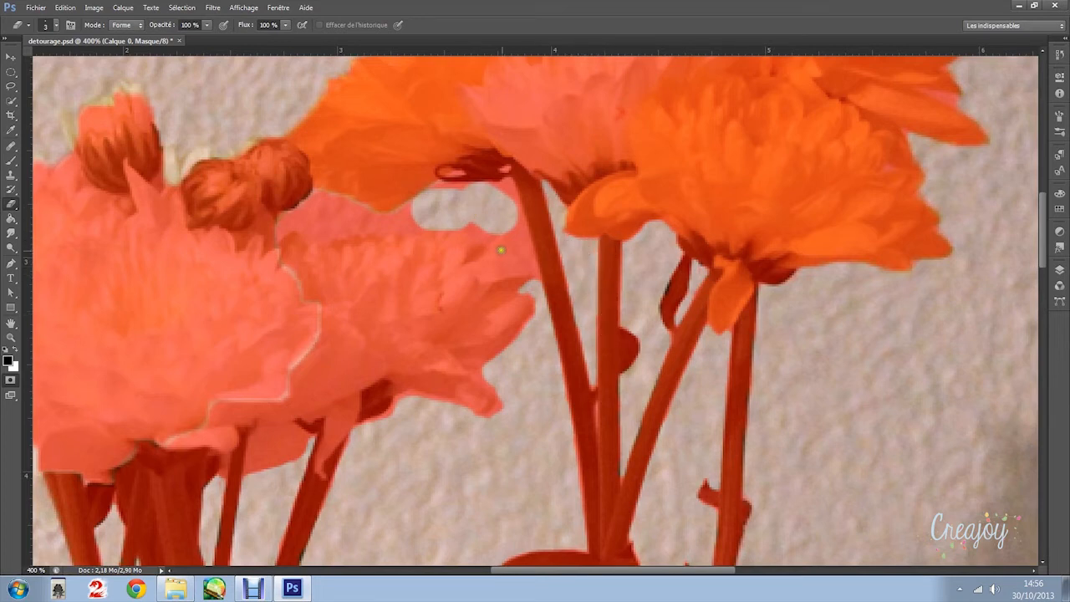
mouse_move(500, 262)
left_mouse_down()
mouse_move(493, 274)
mouse_move(529, 276)
left_mouse_up()
mouse_move(526, 236)
left_mouse_down()
mouse_move(533, 269)
mouse_move(515, 208)
mouse_move(534, 275)
mouse_move(508, 179)
mouse_move(484, 184)
mouse_move(509, 196)
mouse_move(439, 184)
mouse_move(392, 224)
mouse_move(415, 216)
mouse_move(415, 231)
mouse_move(483, 227)
mouse_move(468, 230)
mouse_move(479, 236)
mouse_move(513, 228)
mouse_move(520, 256)
mouse_move(505, 259)
mouse_move(502, 241)
mouse_move(482, 264)
mouse_move(493, 272)
mouse_move(477, 260)
mouse_move(512, 262)
mouse_move(516, 250)
mouse_move(518, 274)
mouse_move(534, 272)
mouse_move(509, 249)
mouse_move(513, 238)
mouse_move(500, 231)
mouse_move(509, 228)
mouse_move(508, 270)
left_mouse_up()
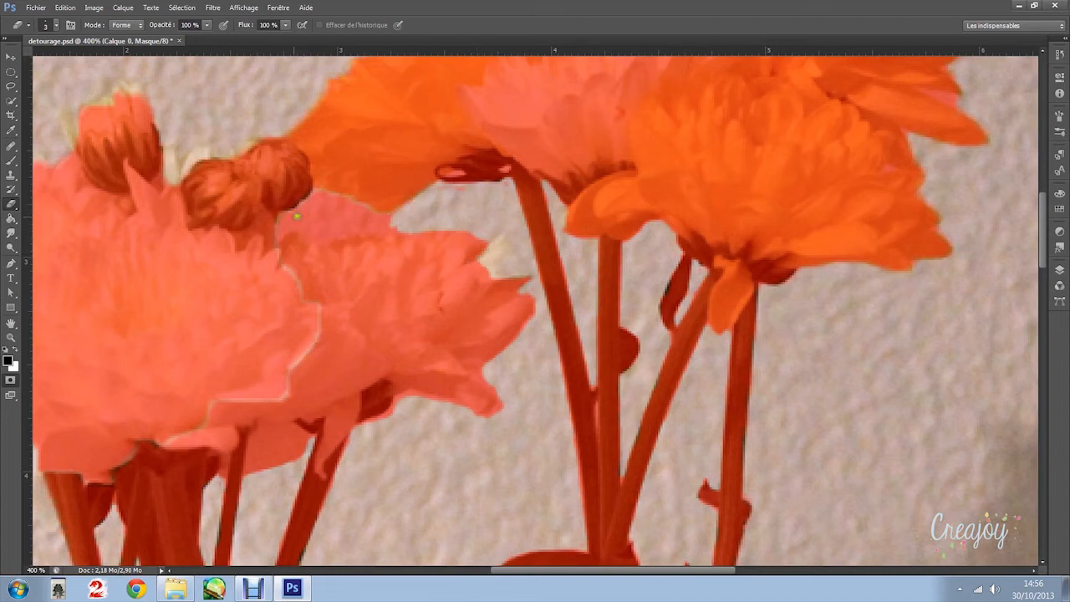
mouse_move(281, 221)
left_mouse_down()
mouse_move(278, 209)
mouse_move(309, 196)
mouse_move(296, 204)
mouse_move(346, 210)
mouse_move(290, 248)
mouse_move(313, 234)
mouse_move(335, 248)
mouse_move(398, 229)
mouse_move(351, 211)
mouse_move(320, 216)
mouse_move(327, 243)
mouse_move(346, 222)
mouse_move(356, 234)
mouse_move(393, 228)
mouse_move(359, 224)
mouse_move(377, 224)
mouse_move(363, 215)
mouse_move(410, 222)
mouse_move(399, 229)
mouse_move(390, 208)
left_mouse_up()
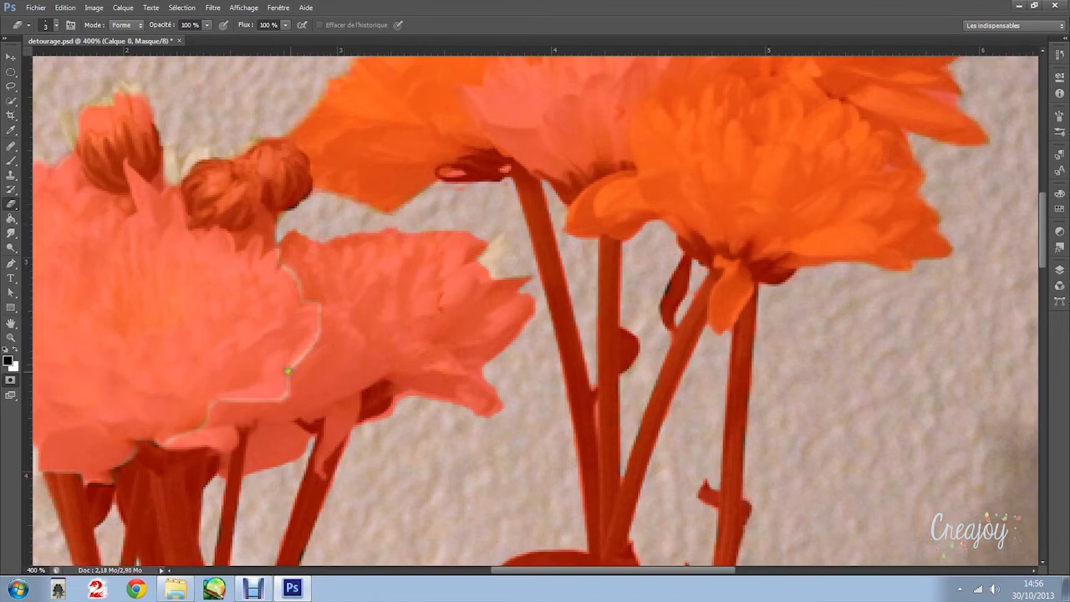
Trim the excess mask under the white flower and along the outer petals of the yellow flowers
left_click_drag(397, 402, 367, 425)
key("space")
left_click_drag(435, 195, 358, 342)
mouse_move(892, 249)
left_mouse_down()
mouse_move(857, 241)
mouse_move(897, 254)
left_mouse_up()
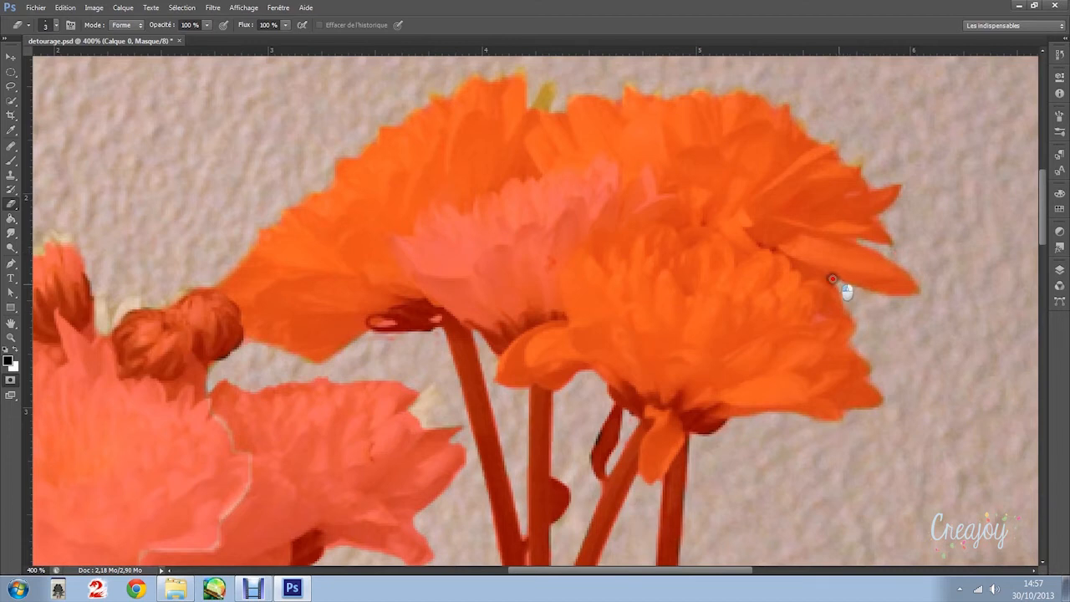
left_click_drag(871, 188, 880, 189)
Paint the unmasked white flower petals into the mask with the Brush tool, and convert the Quick Mask back to a selection
left_click_drag(203, 246, 550, 97)
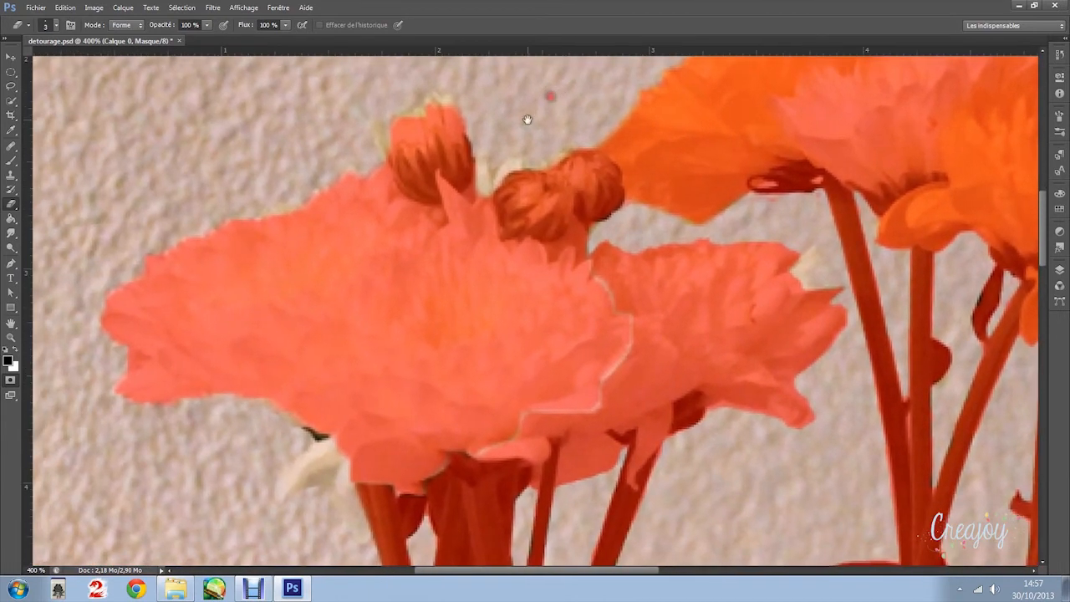
left_click_drag(441, 309, 370, 220)
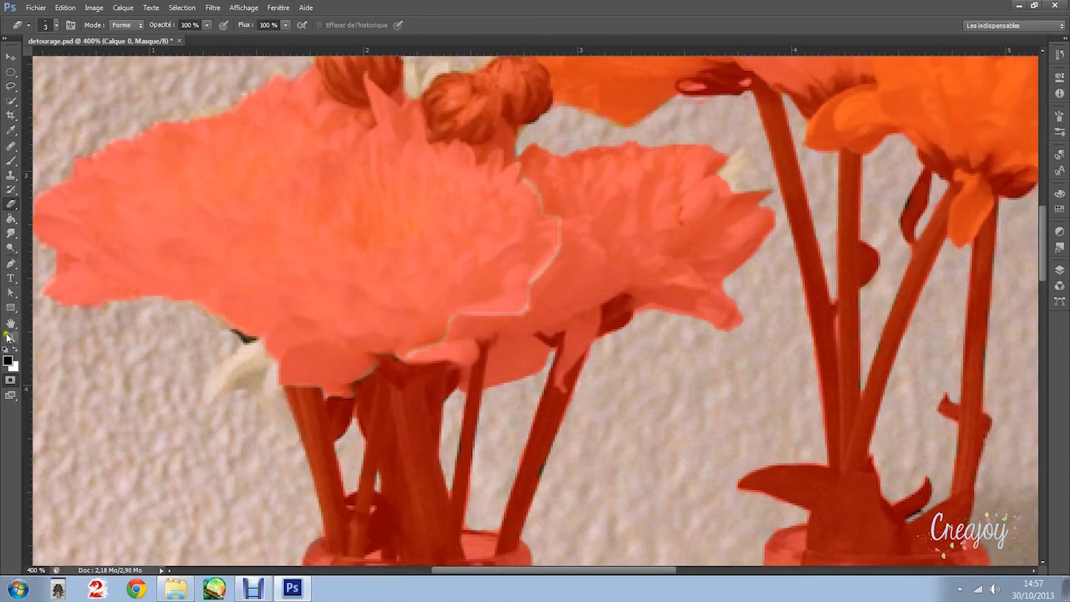
left_click(10, 164)
mouse_move(532, 193)
left_mouse_down()
mouse_move(555, 220)
mouse_move(530, 295)
mouse_move(519, 309)
mouse_move(460, 315)
mouse_move(408, 338)
left_mouse_up()
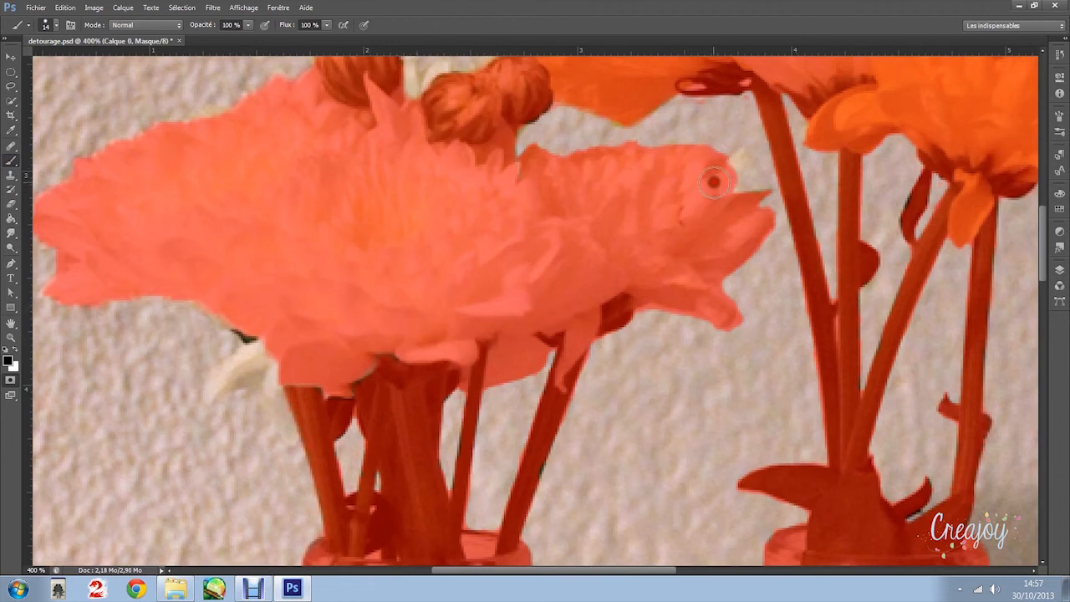
left_click(246, 366)
mouse_move(246, 366)
left_mouse_down()
mouse_move(228, 386)
mouse_move(239, 413)
mouse_move(276, 391)
mouse_move(272, 400)
left_mouse_up()
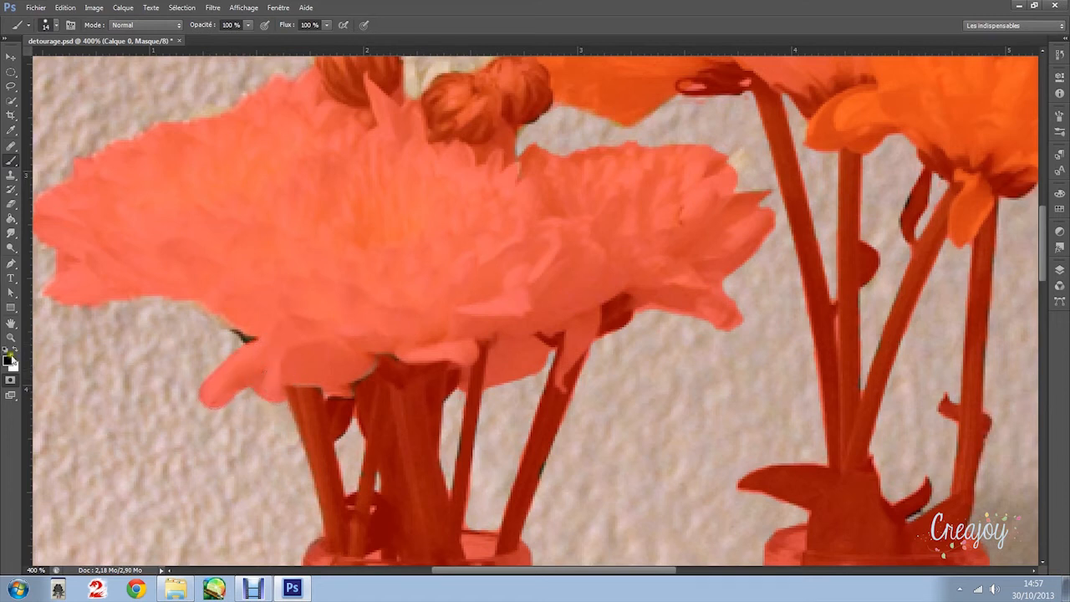
left_click(16, 382)
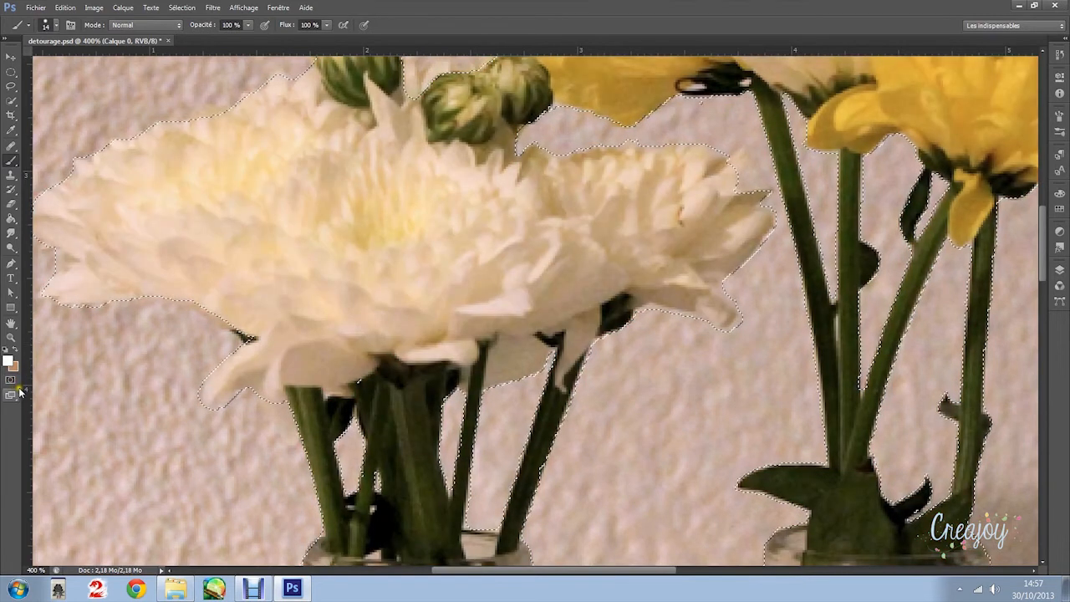
Return to Quick Mask mode and paint the missed edges of the white flower's petals and the buds into the mask
key("d")
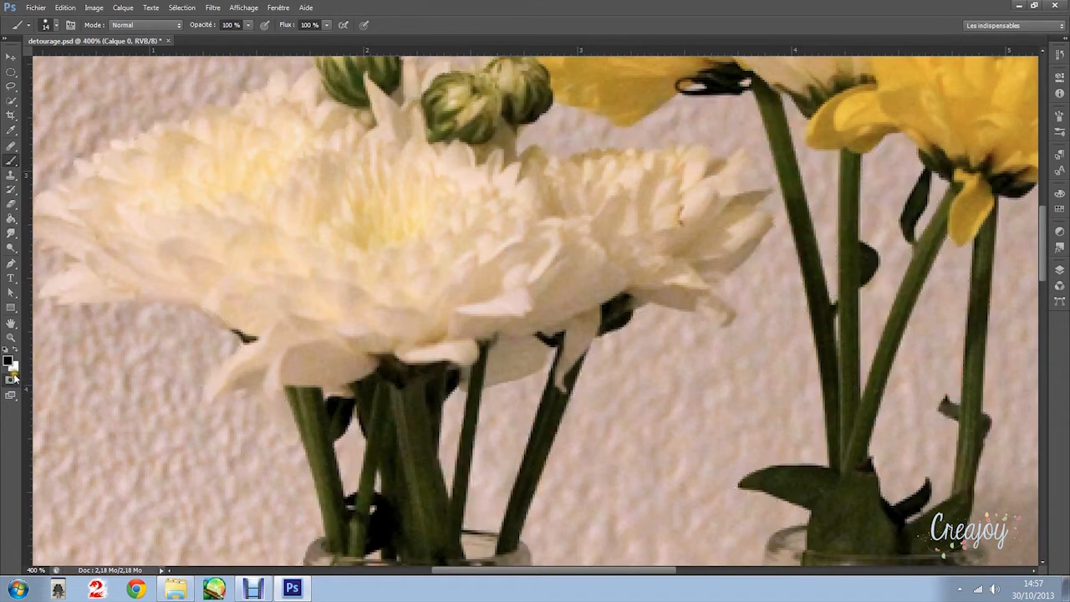
left_click(10, 379)
mouse_move(733, 175)
left_mouse_down()
mouse_move(743, 162)
mouse_move(730, 169)
left_mouse_up()
mouse_move(263, 348)
left_mouse_down()
mouse_move(182, 286)
mouse_move(116, 289)
mouse_move(89, 279)
left_mouse_up()
left_click_drag(153, 249, 338, 259)
left_click(259, 295)
left_click_drag(449, 171, 358, 303)
left_click(302, 275)
left_click_drag(302, 275, 296, 283)
mouse_move(449, 177)
left_mouse_down()
mouse_move(429, 199)
mouse_move(407, 192)
mouse_move(450, 179)
mouse_move(457, 155)
mouse_move(468, 179)
left_mouse_up()
left_click(548, 238)
mouse_move(548, 237)
left_mouse_down()
mouse_move(543, 226)
mouse_move(510, 251)
mouse_move(497, 222)
mouse_move(534, 261)
mouse_move(621, 239)
mouse_move(661, 208)
left_mouse_up()
Paint the missed petal edges of the yellow flowers into the mask
mouse_move(749, 193)
left_mouse_down()
mouse_move(289, 368)
mouse_move(255, 395)
left_mouse_up()
left_click(463, 229)
left_click(480, 205)
mouse_move(462, 219)
left_mouse_down()
mouse_move(452, 186)
mouse_move(435, 187)
mouse_move(367, 214)
mouse_move(349, 254)
mouse_move(325, 248)
left_mouse_up()
right_click(326, 249)
left_click(572, 210)
mouse_move(573, 210)
left_mouse_down()
mouse_move(594, 222)
mouse_move(676, 217)
left_mouse_up()
mouse_move(723, 264)
left_mouse_down()
mouse_move(773, 279)
mouse_move(790, 276)
mouse_move(767, 286)
mouse_move(749, 246)
mouse_move(724, 239)
left_mouse_up()
mouse_move(641, 334)
left_mouse_down()
mouse_move(607, 108)
mouse_move(619, 114)
left_mouse_up()
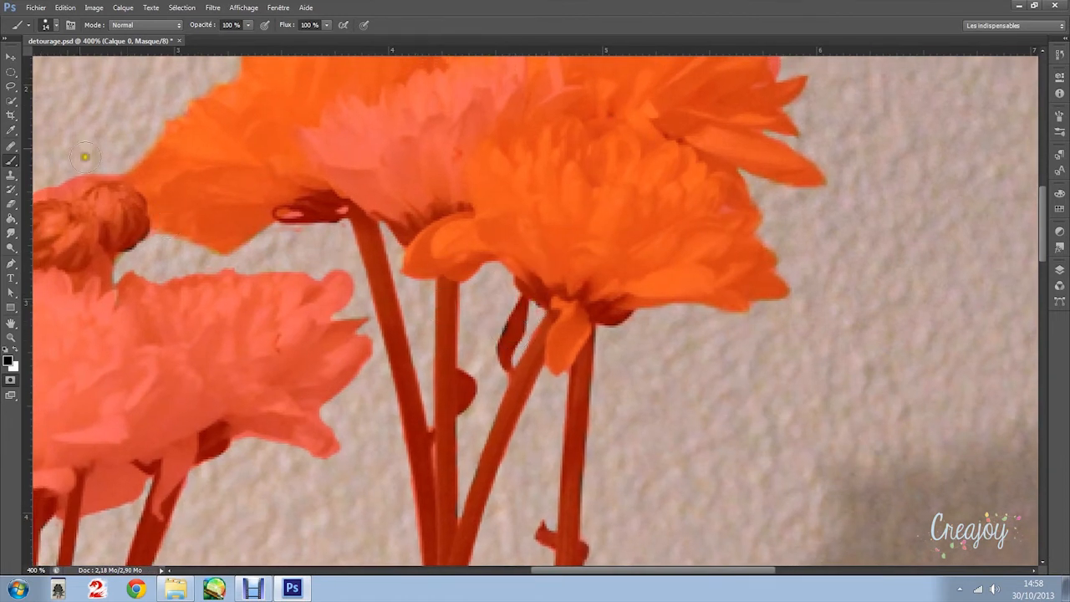
Set the Brush size to 7 px and the Eraser size to 1 px for fine mask corrections
left_click(52, 26)
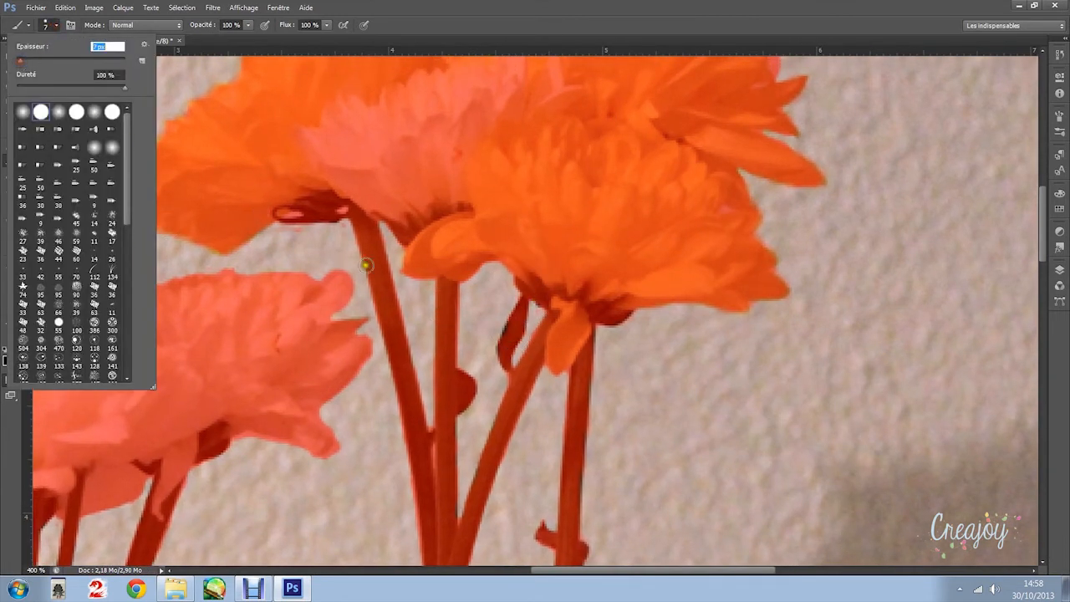
key("Return")
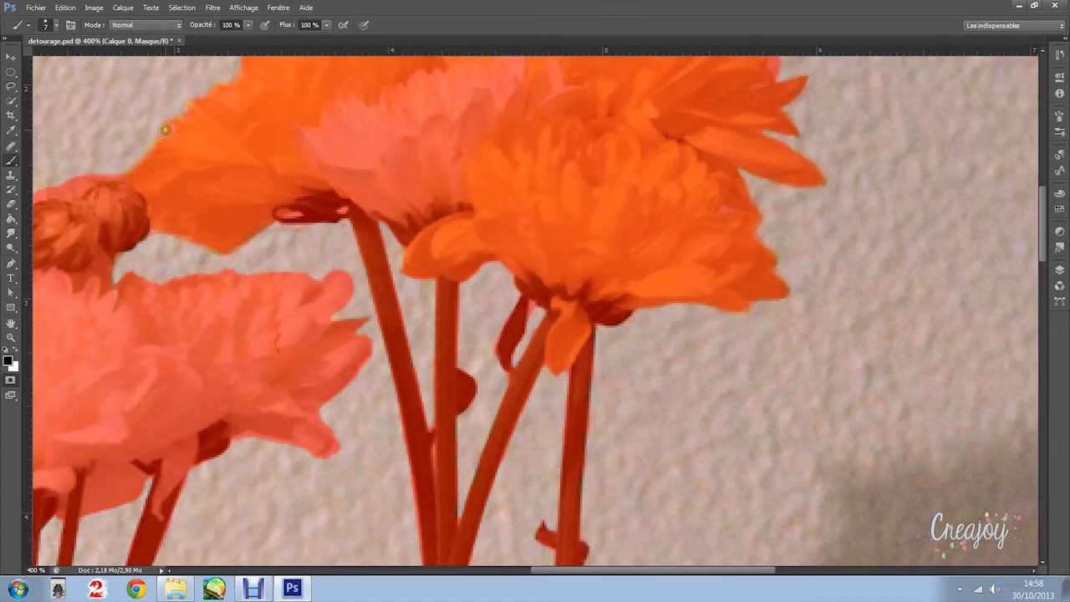
left_click(12, 203)
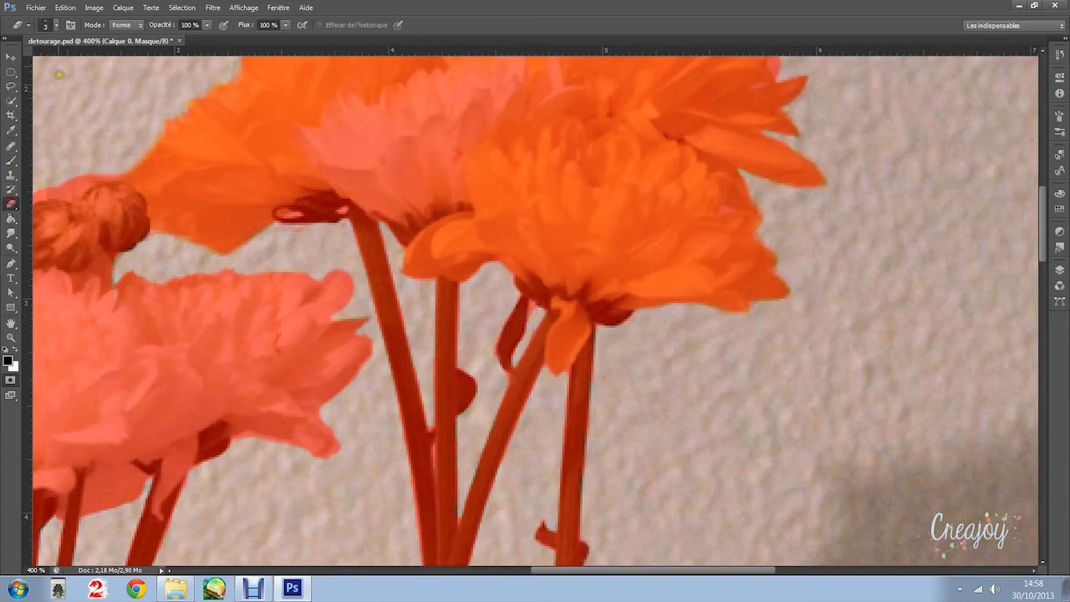
left_click(53, 25)
left_click_drag(19, 63, 16, 61)
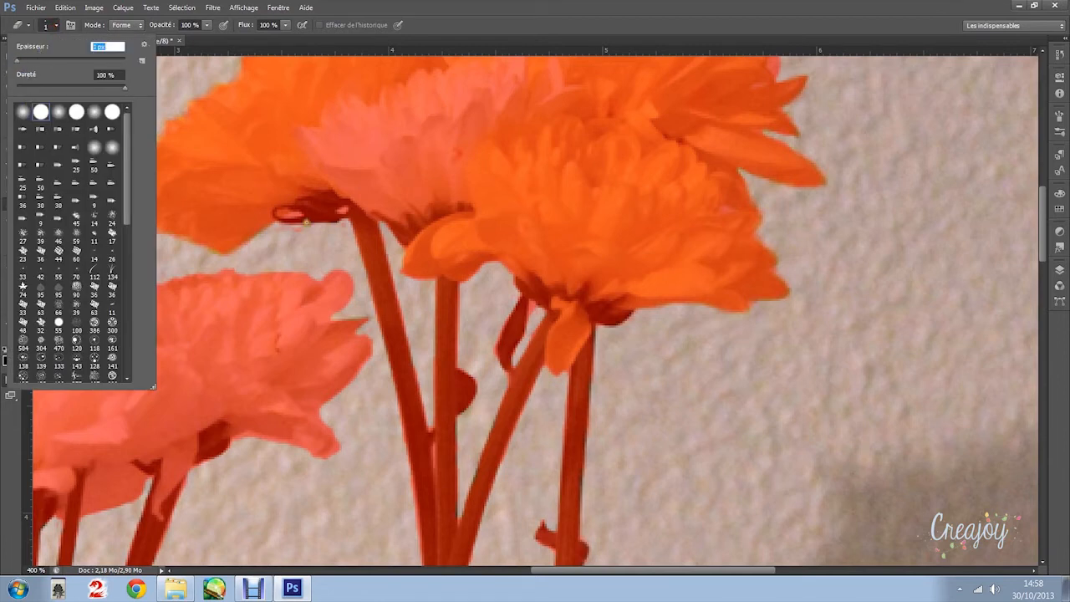
key("Return")
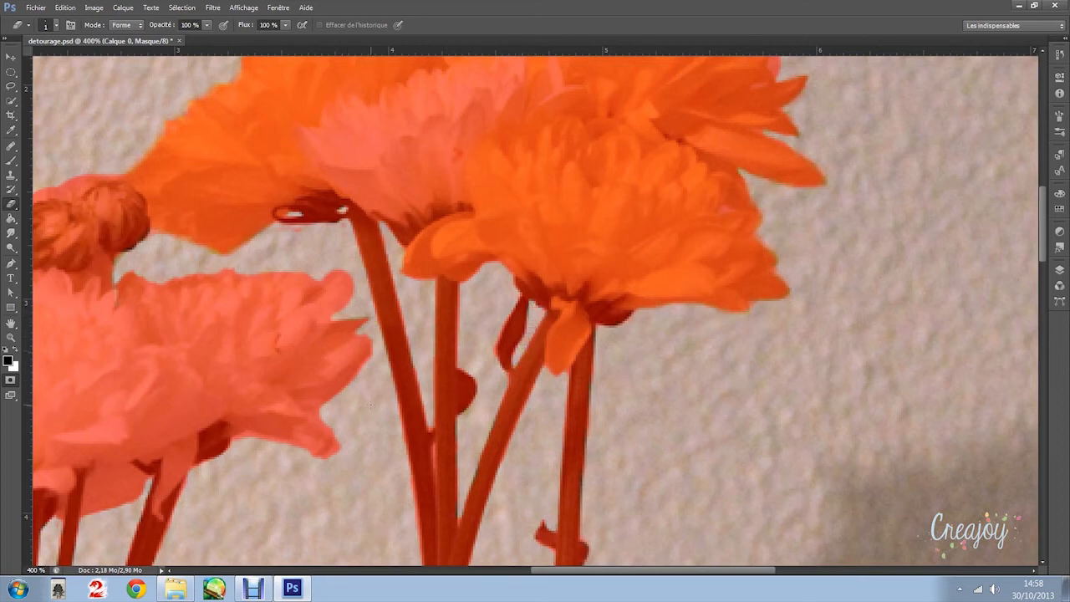
Refine the mask in the narrow gap between the white flower's outer petals nearest the yellow flower stems
key("ctrl+plus")
key("ctrl+plus")
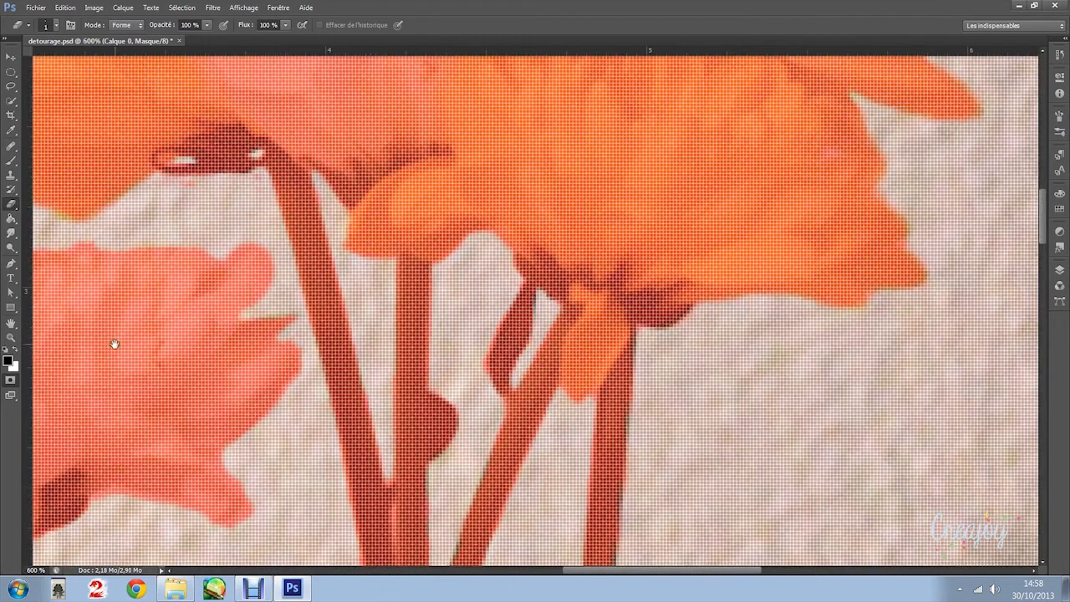
left_click_drag(267, 250, 342, 245)
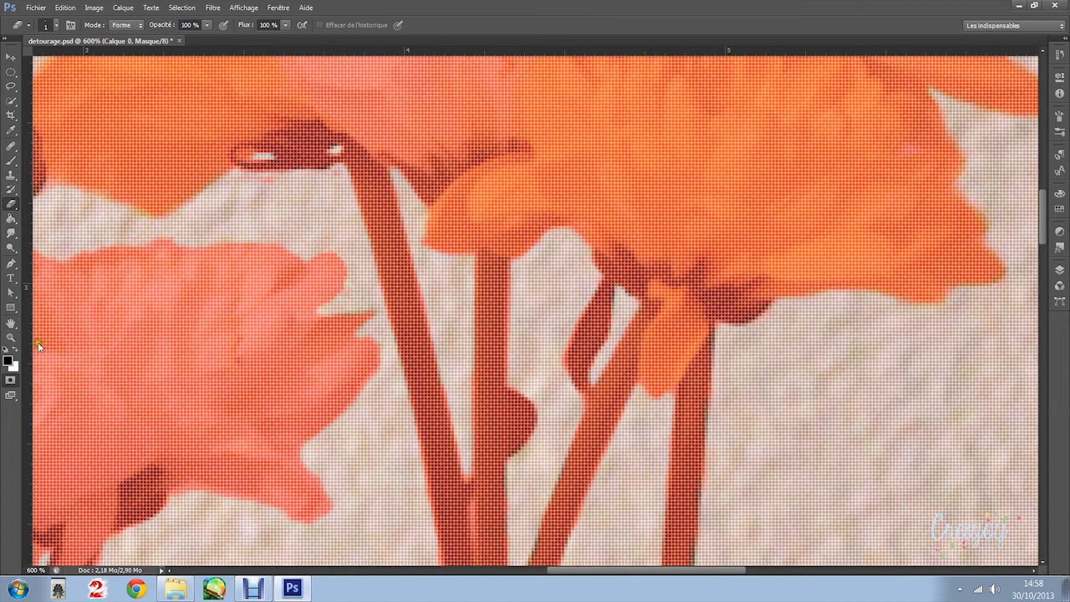
left_click(10, 380)
left_click(10, 380)
mouse_move(323, 309)
left_mouse_down()
mouse_move(315, 312)
mouse_move(362, 311)
left_mouse_up()
left_click(12, 161)
left_click(338, 327)
Check the mask as a selection, return to Quick Mask, and touch up the petal edges along the white flower's underside
left_click_drag(251, 353, 641, 239)
left_click_drag(327, 303, 458, 270)
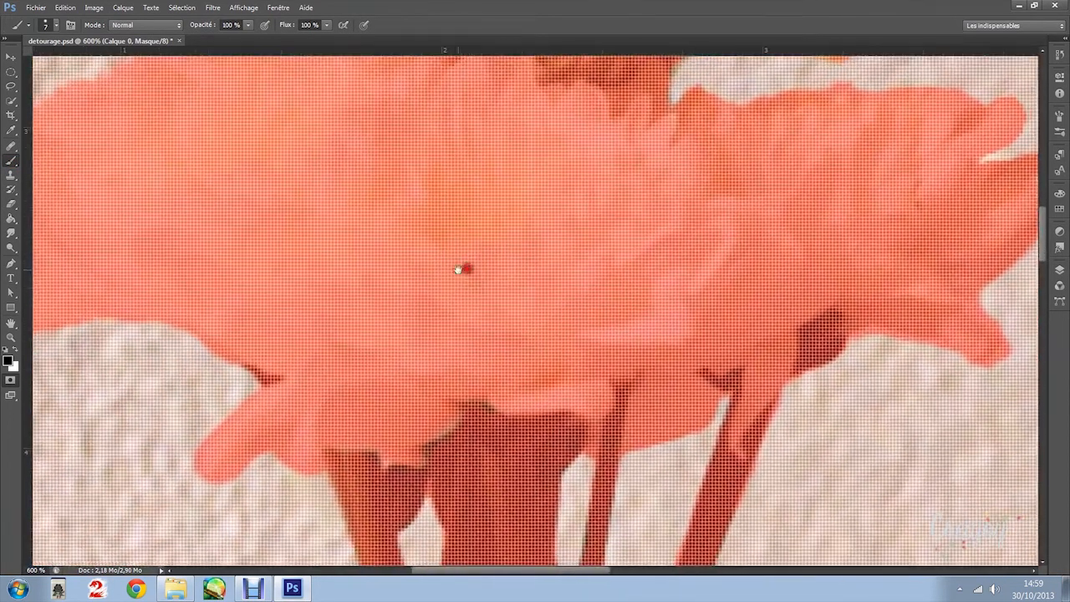
left_click(11, 380)
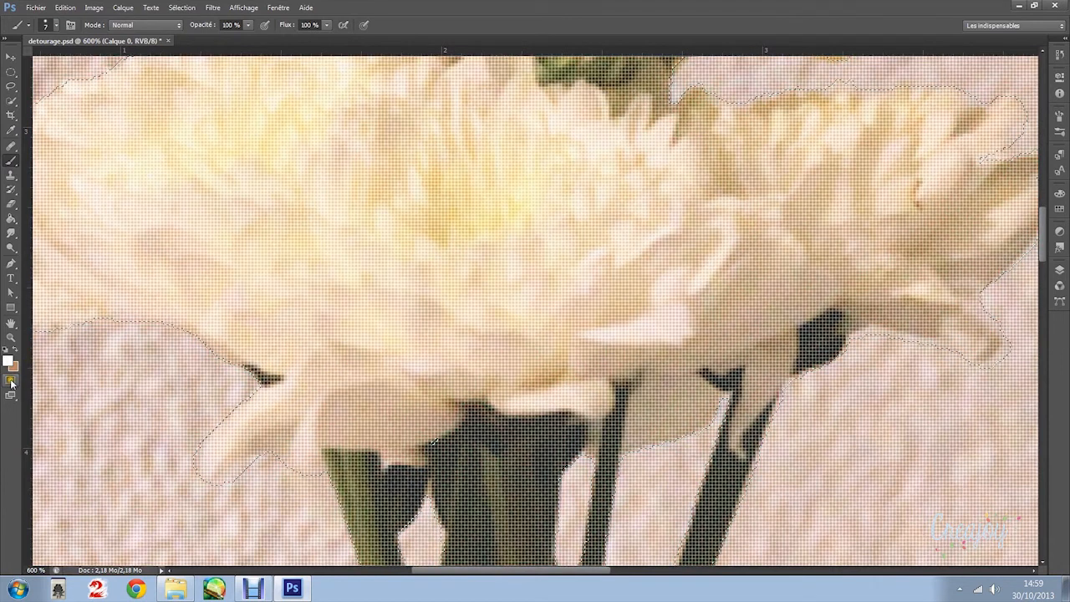
left_click(11, 379)
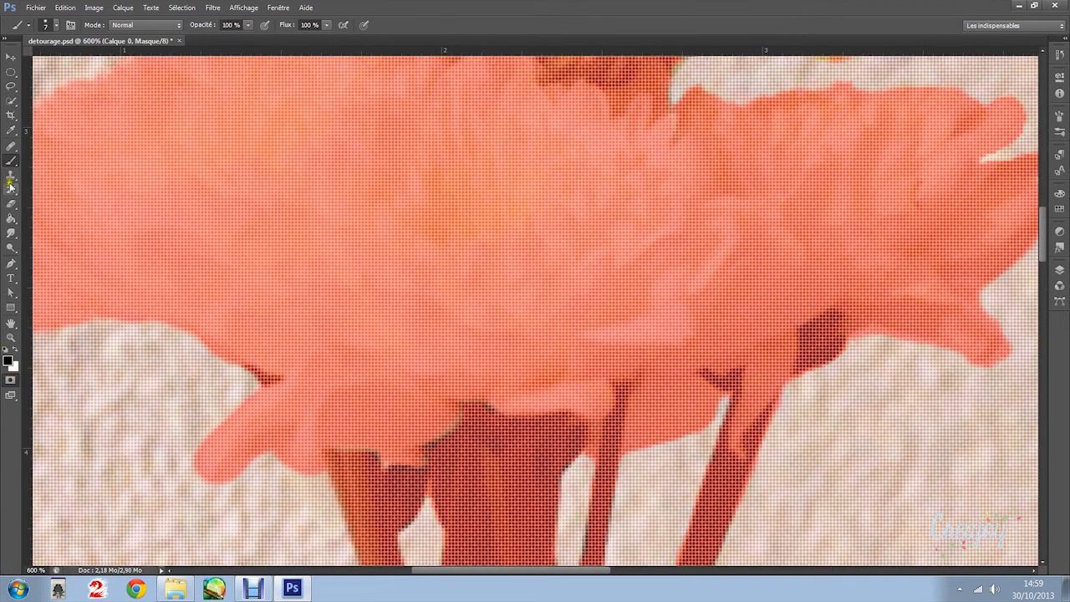
left_click(11, 206)
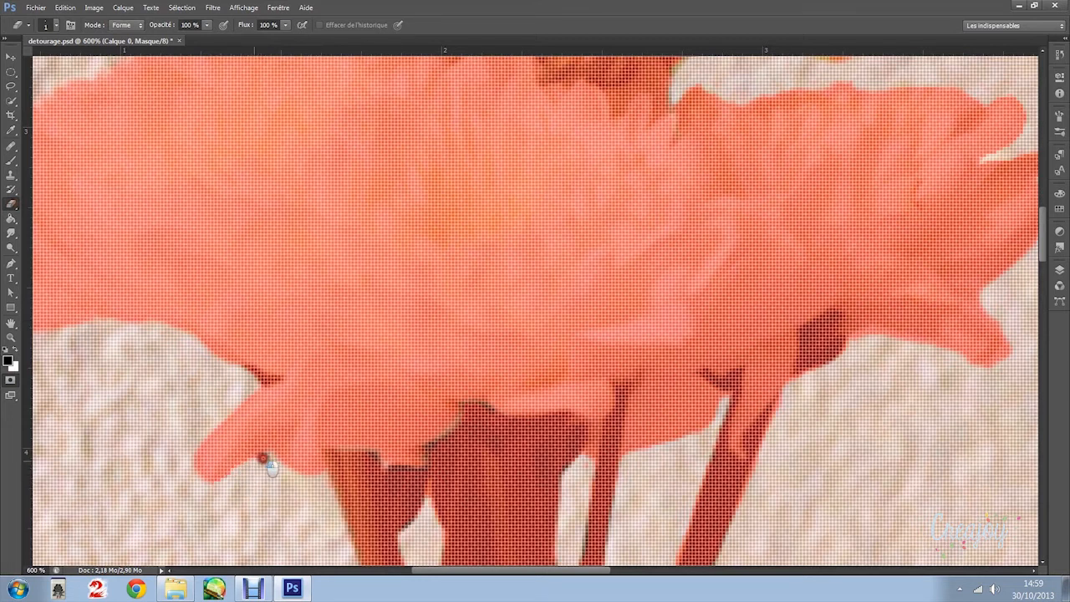
left_click_drag(263, 455, 254, 463)
left_click(15, 161)
mouse_move(373, 421)
left_mouse_down()
mouse_move(354, 443)
mouse_move(418, 458)
mouse_move(439, 451)
mouse_move(500, 385)
mouse_move(570, 378)
left_mouse_up()
mouse_move(287, 372)
left_mouse_down()
mouse_move(263, 360)
mouse_move(298, 389)
left_mouse_up()
Paint the missing upper edge of the left bud and the outer edge of the leftmost yellow flower into the mask
mouse_move(329, 201)
left_mouse_down()
mouse_move(548, 394)
mouse_move(368, 442)
left_mouse_up()
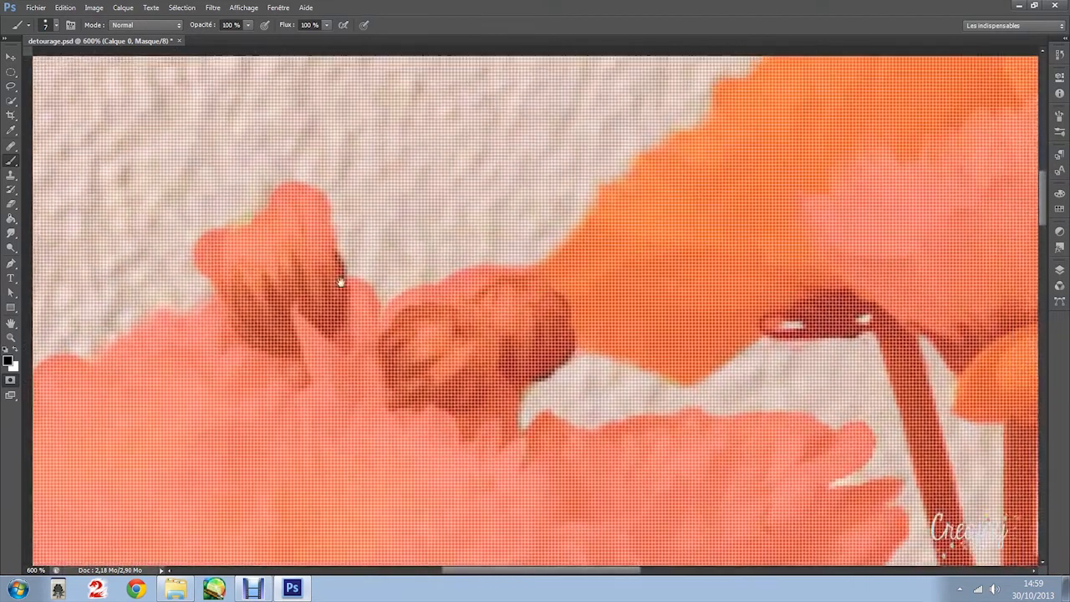
left_click(240, 254)
mouse_move(240, 254)
left_mouse_down()
mouse_move(226, 264)
mouse_move(266, 247)
left_mouse_up()
left_click_drag(323, 310, 141, 334)
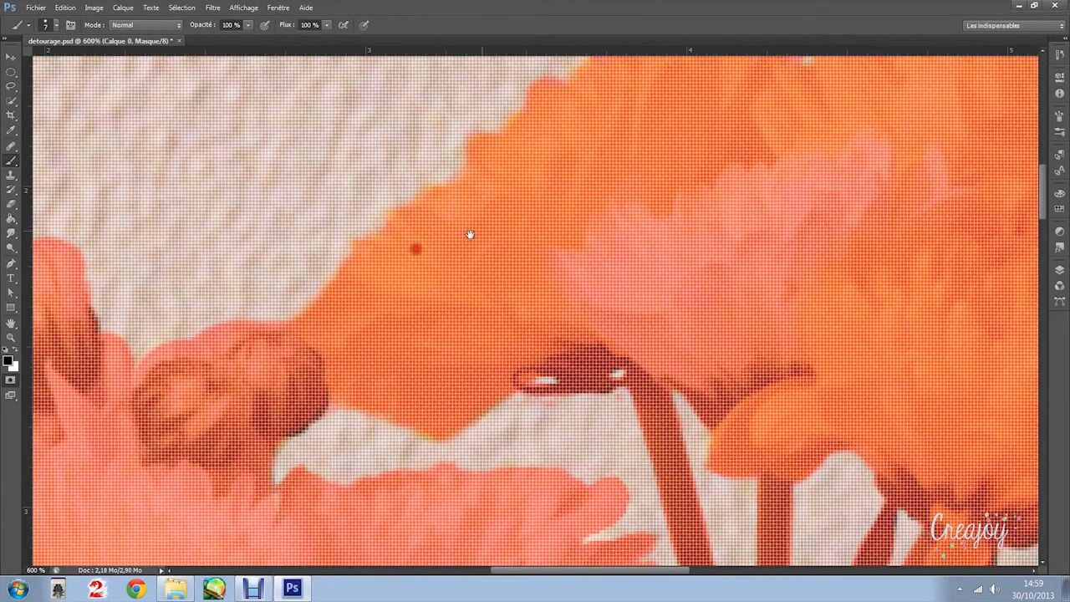
left_click_drag(416, 250, 377, 354)
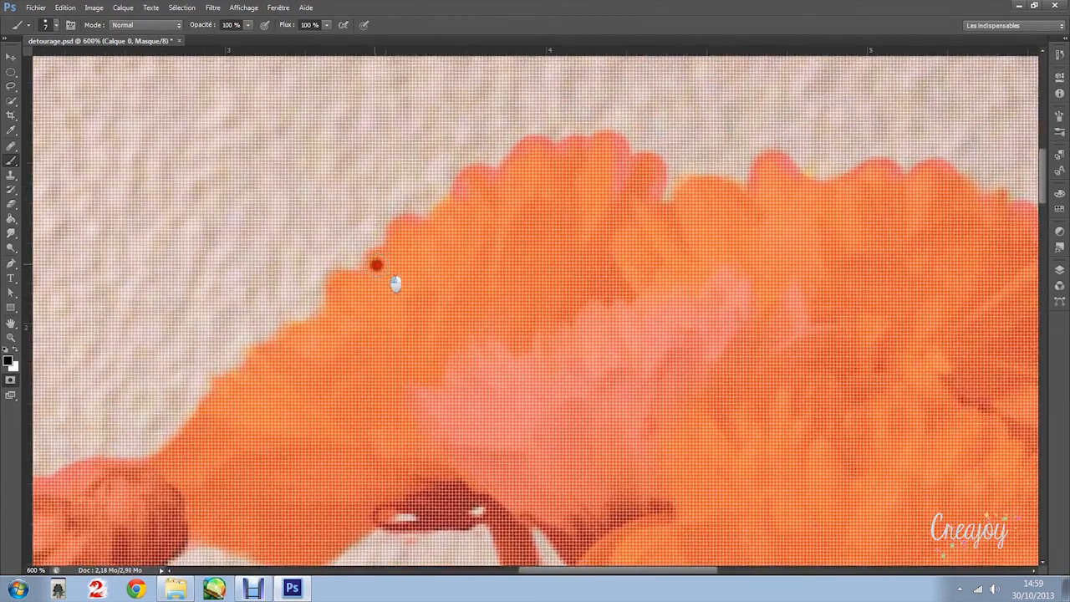
Erase the mask overspill between the petal tips along the upper and outer edges of the yellow flowers
left_click(12, 205)
mouse_move(454, 187)
left_mouse_down()
mouse_move(491, 164)
mouse_move(482, 165)
mouse_move(496, 175)
mouse_move(539, 135)
mouse_move(555, 153)
mouse_move(588, 135)
mouse_move(588, 146)
mouse_move(613, 124)
mouse_move(610, 139)
mouse_move(619, 132)
mouse_move(628, 155)
mouse_move(615, 191)
mouse_move(634, 144)
mouse_move(618, 133)
mouse_move(617, 167)
mouse_move(646, 148)
mouse_move(666, 153)
mouse_move(657, 194)
left_mouse_up()
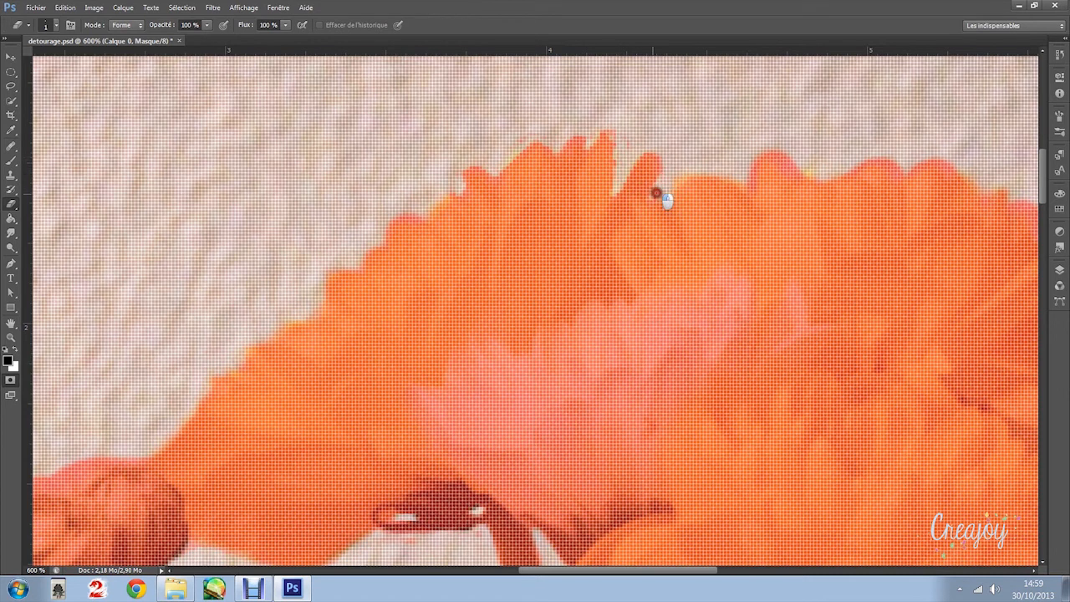
left_click_drag(695, 135, 242, 134)
mouse_move(341, 172)
left_mouse_down()
mouse_move(308, 159)
mouse_move(298, 185)
mouse_move(305, 169)
mouse_move(344, 166)
mouse_move(353, 178)
mouse_move(330, 143)
left_mouse_up()
mouse_move(440, 164)
left_mouse_down()
mouse_move(451, 178)
mouse_move(394, 174)
left_mouse_up()
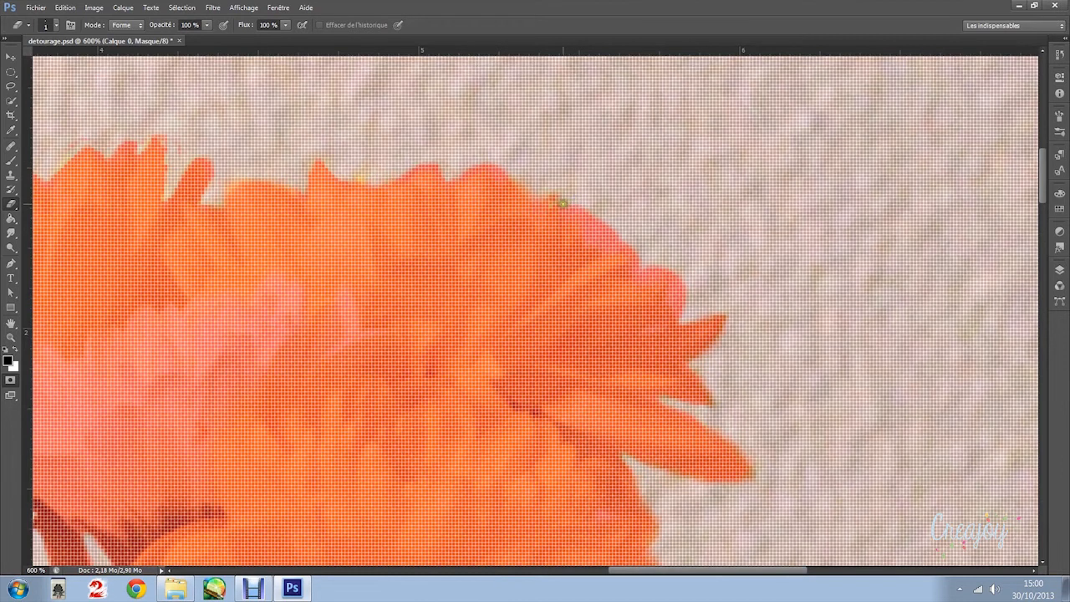
mouse_move(568, 205)
left_mouse_down()
mouse_move(588, 235)
mouse_move(592, 214)
mouse_move(588, 222)
mouse_move(579, 205)
mouse_move(563, 208)
mouse_move(602, 240)
mouse_move(615, 223)
mouse_move(615, 249)
mouse_move(592, 244)
mouse_move(625, 245)
mouse_move(599, 242)
mouse_move(581, 194)
left_mouse_up()
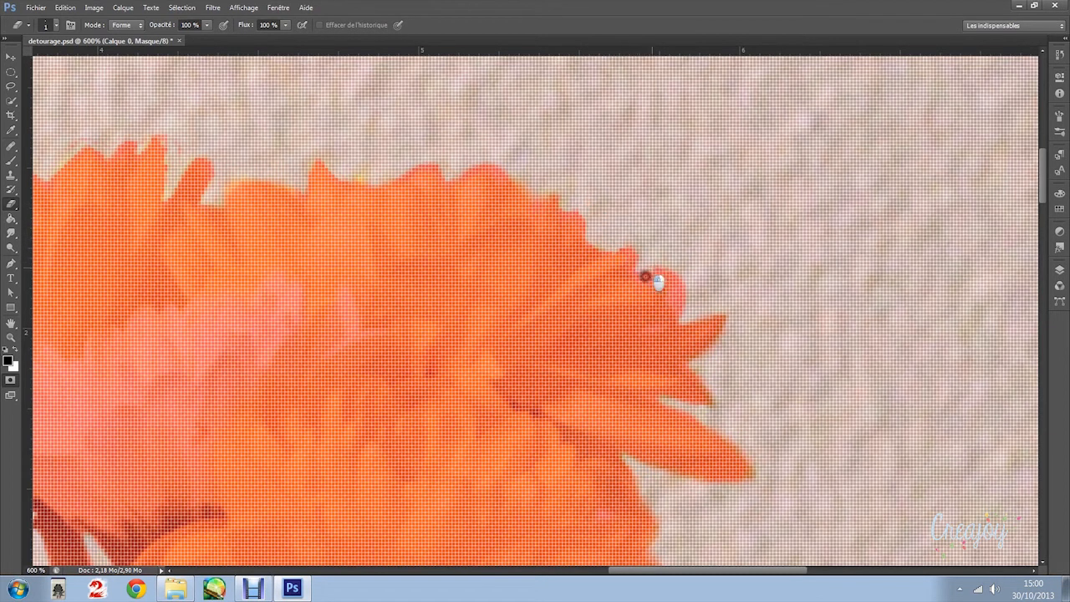
mouse_move(657, 284)
left_mouse_down()
mouse_move(683, 293)
mouse_move(681, 308)
mouse_move(671, 301)
mouse_move(686, 280)
mouse_move(691, 322)
left_mouse_up()
Paint the base and upper stem of the rightmost yellow flower into the mask, and erase the excess beside the stem
key("space")
left_click_drag(648, 383, 669, 113)
left_click_drag(478, 346, 481, 338)
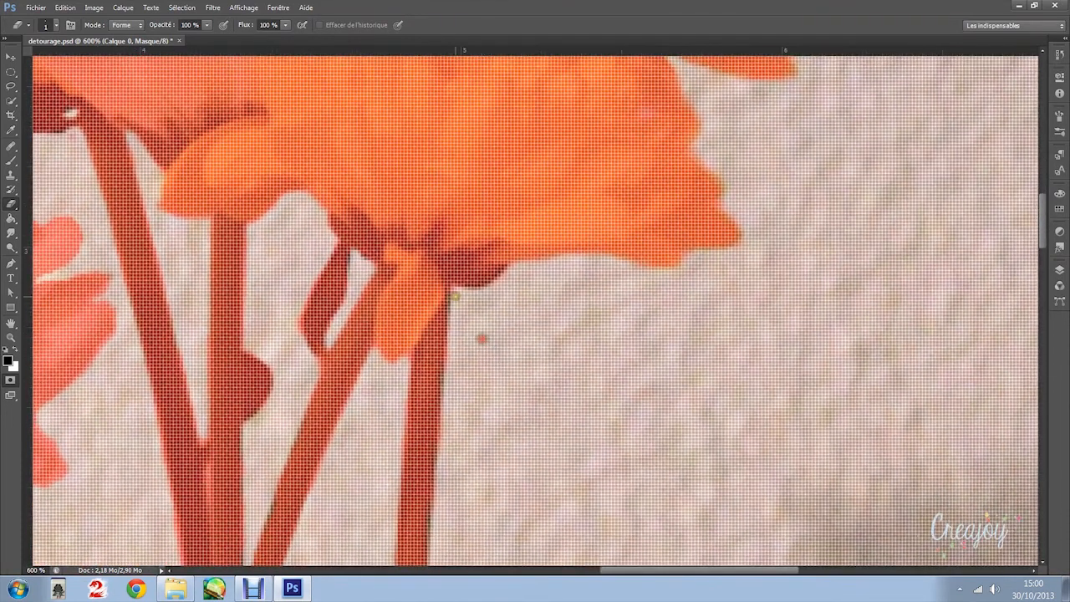
left_click(14, 160)
left_click_drag(439, 306, 437, 357)
left_click(471, 278)
left_click(479, 276)
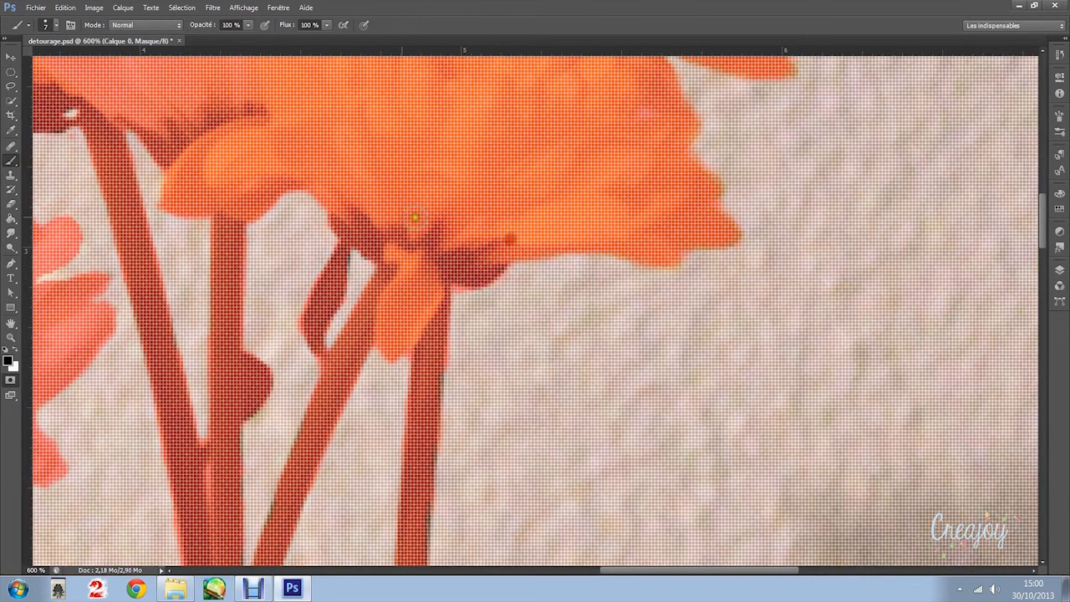
left_click(9, 203)
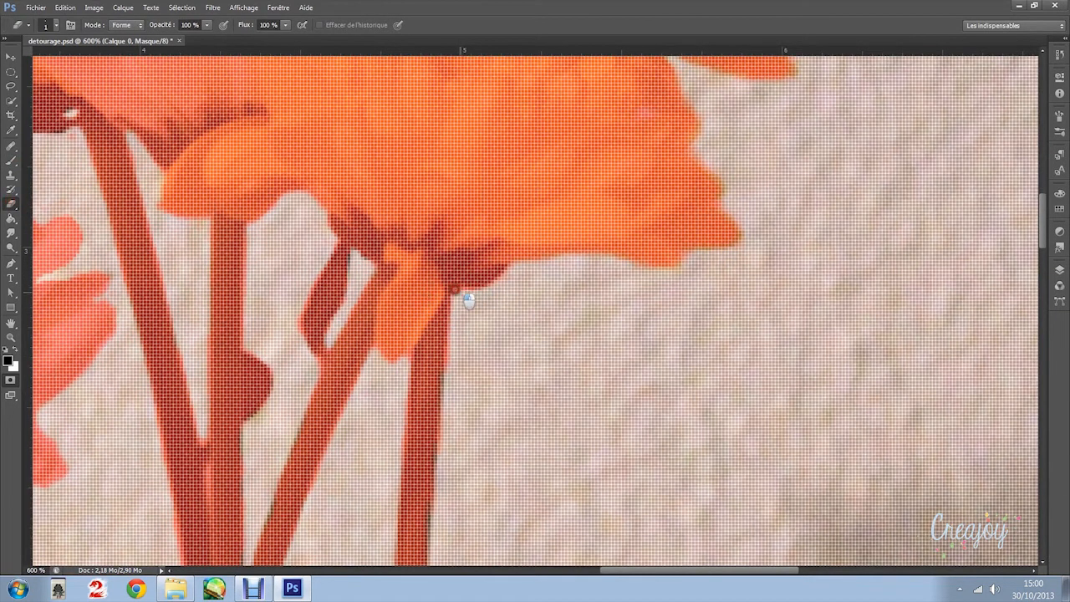
mouse_move(454, 286)
left_mouse_down()
mouse_move(449, 369)
mouse_move(447, 349)
left_mouse_up()
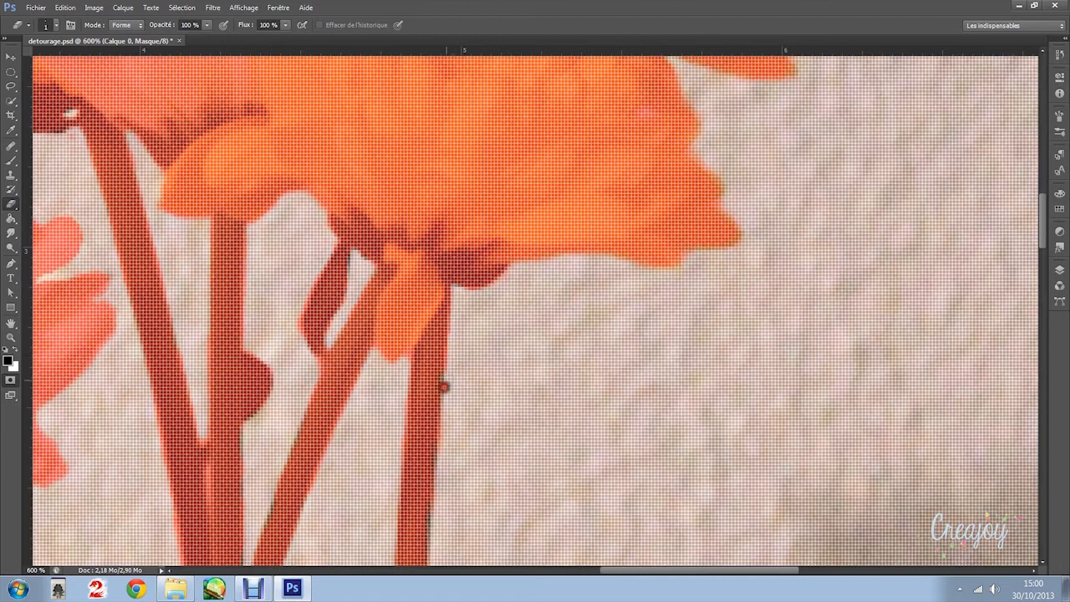
Set the Brush size to 1 px and paint the outer edge of the rightmost stem into the mask
left_click(9, 161)
left_click(56, 25)
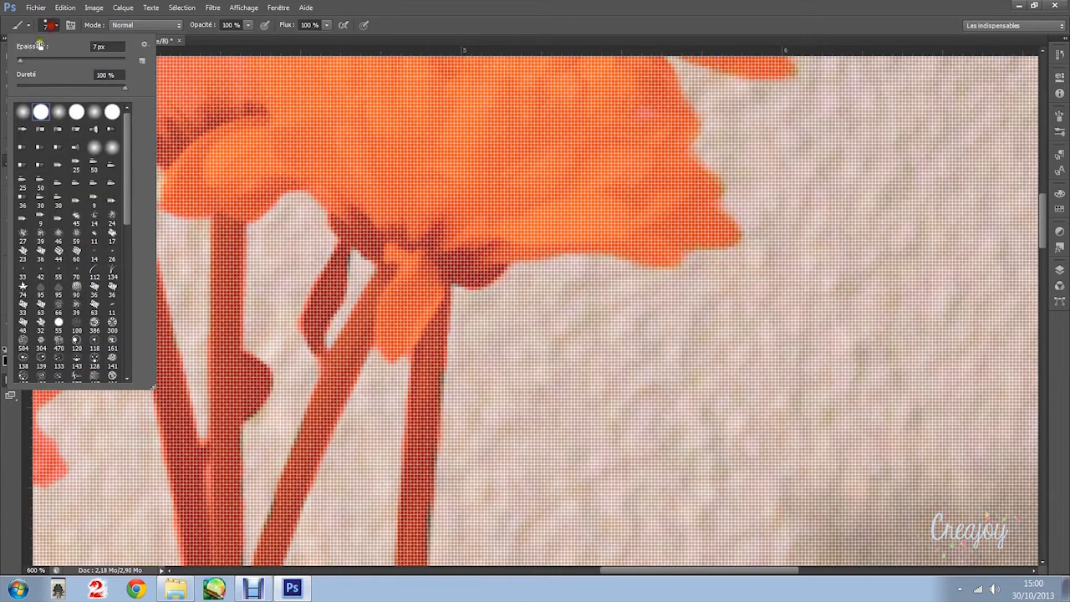
left_click(440, 384)
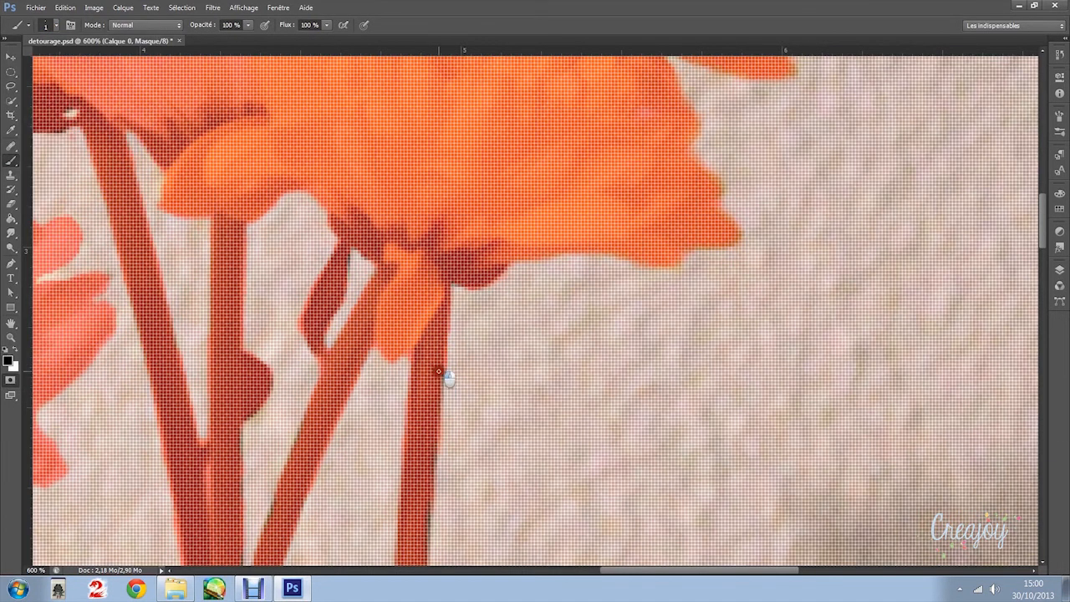
left_click_drag(442, 365, 433, 460)
Erase the mask overspill between the yellow flowers' stems and around the leaves above the silver bottle
left_click_drag(426, 453, 437, 231)
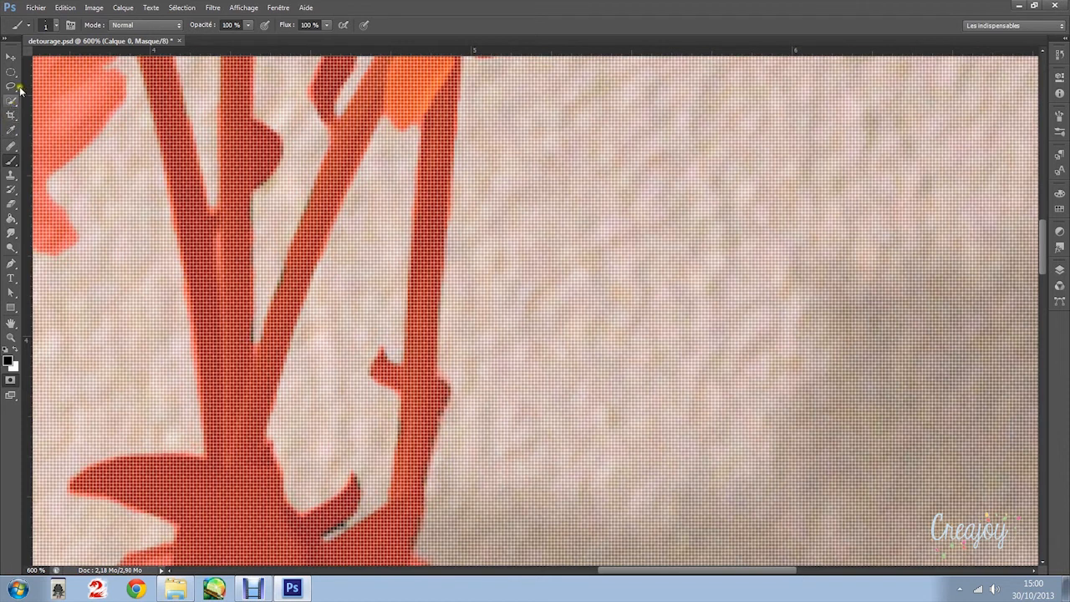
left_click(14, 206)
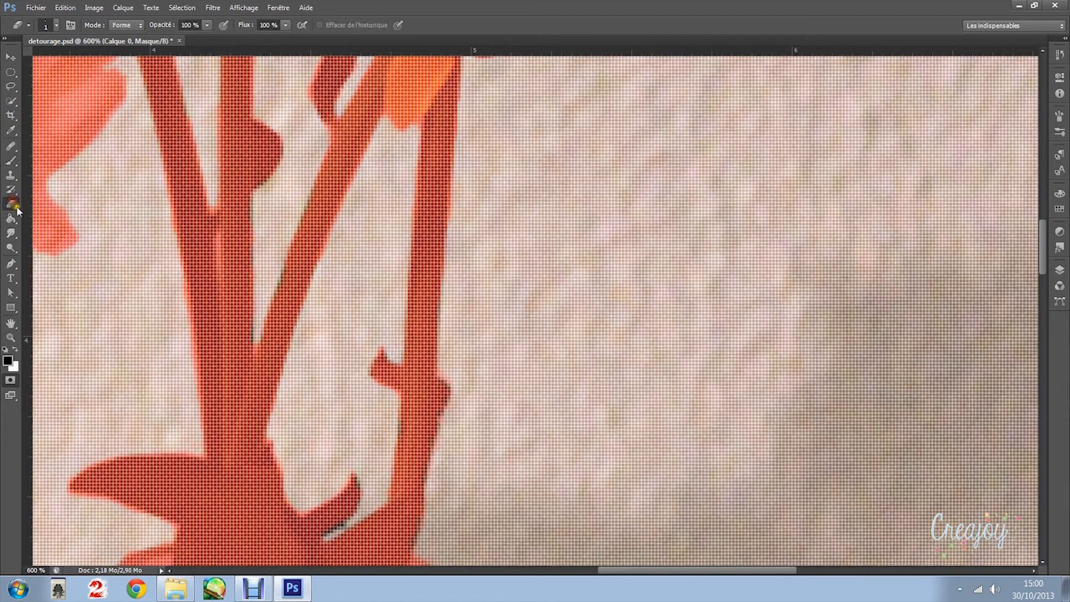
left_click(14, 206)
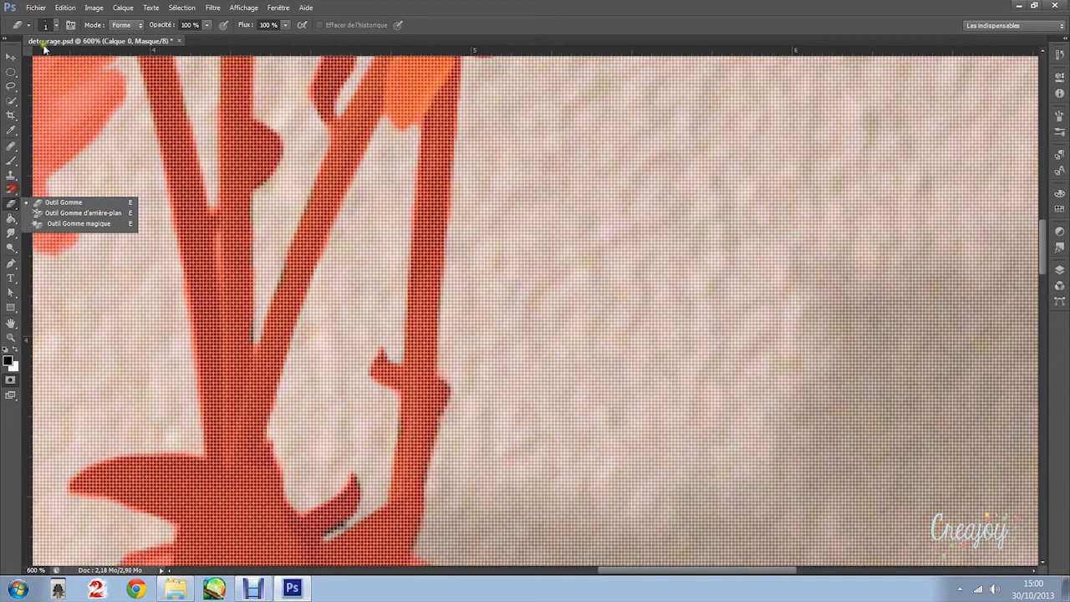
left_click(62, 203)
left_click_drag(220, 248, 220, 277)
left_click_drag(213, 208, 215, 198)
left_click_drag(241, 372, 367, 75)
left_click_drag(400, 151, 424, 214)
left_click(432, 210)
left_click_drag(508, 102, 514, 102)
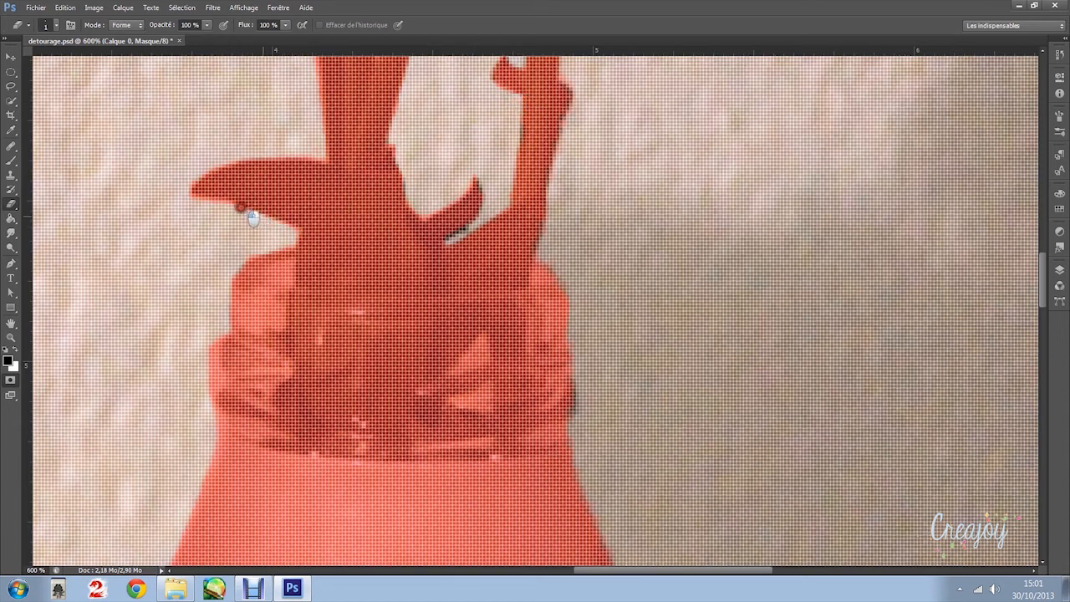
Paint the unmasked outer edge of the silver bottle's neck into the mask with the Brush
left_click_drag(207, 290, 203, 105)
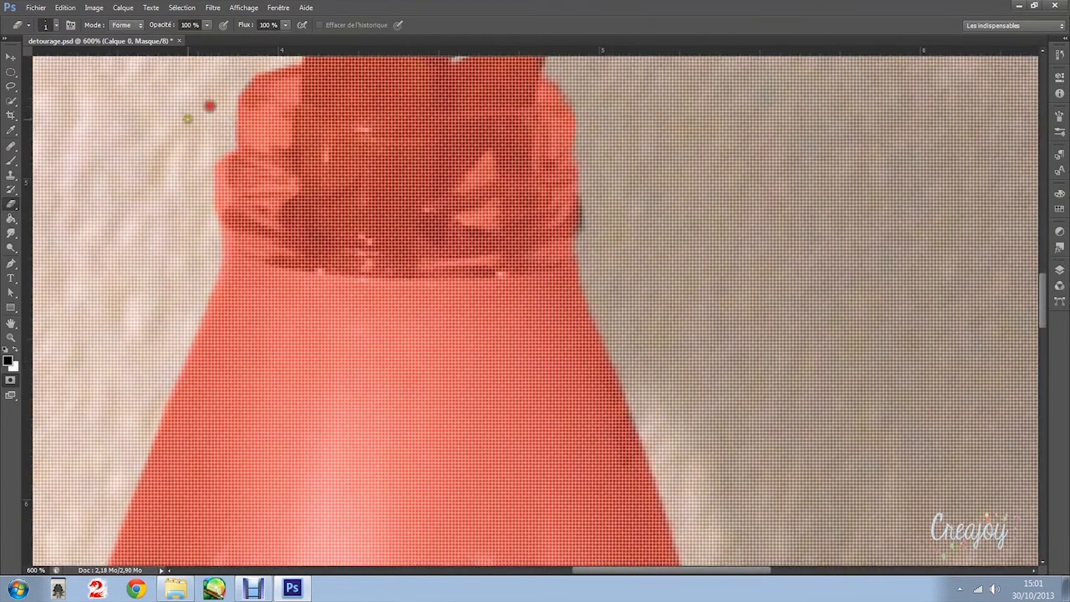
left_click(11, 132)
left_click(11, 161)
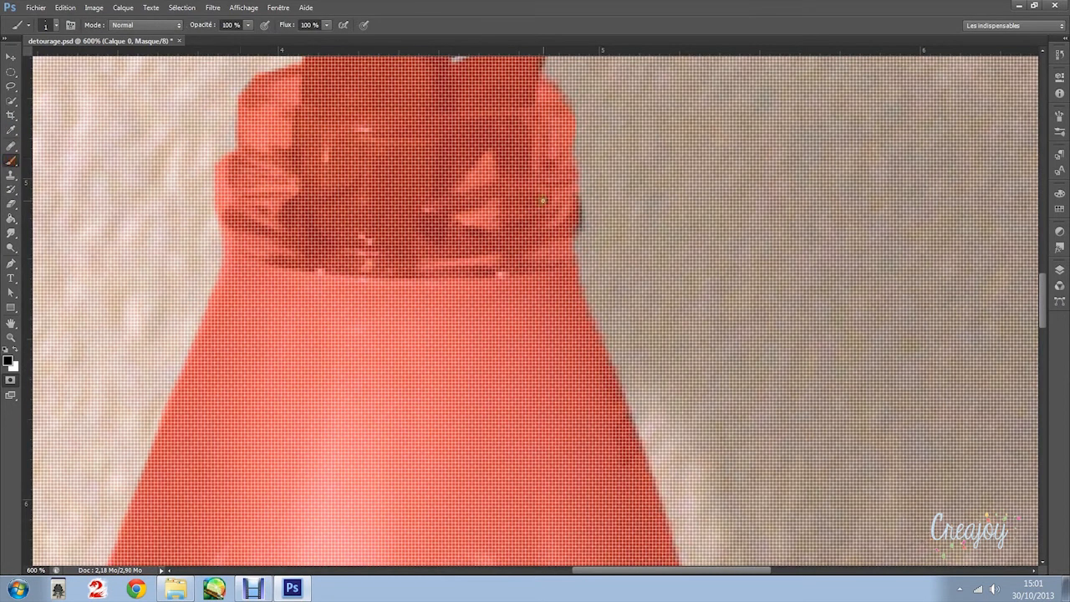
mouse_move(577, 222)
left_mouse_down()
mouse_move(573, 194)
mouse_move(564, 259)
left_mouse_up()
Paint the unmasked inner shoulder edge of the flag-patterned bottle, facing the silver bottle, into the mask with the Brush
key("ctrl+minus")
key("ctrl+minus")
key("ctrl+minus")
key("ctrl+minus")
key("ctrl+minus")
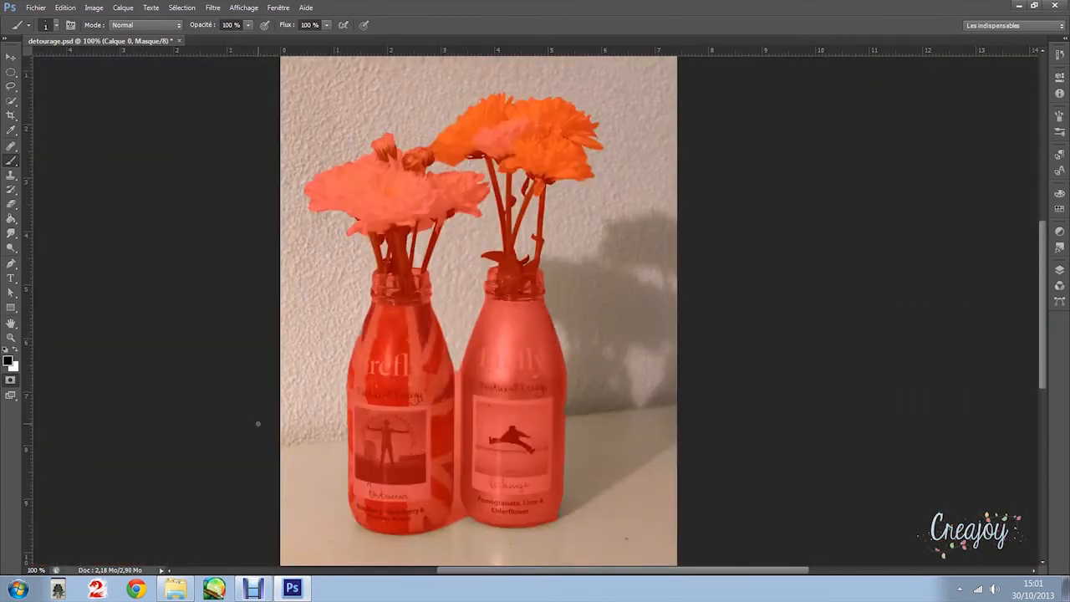
key("ctrl+plus")
key("ctrl+plus")
key("ctrl+plus")
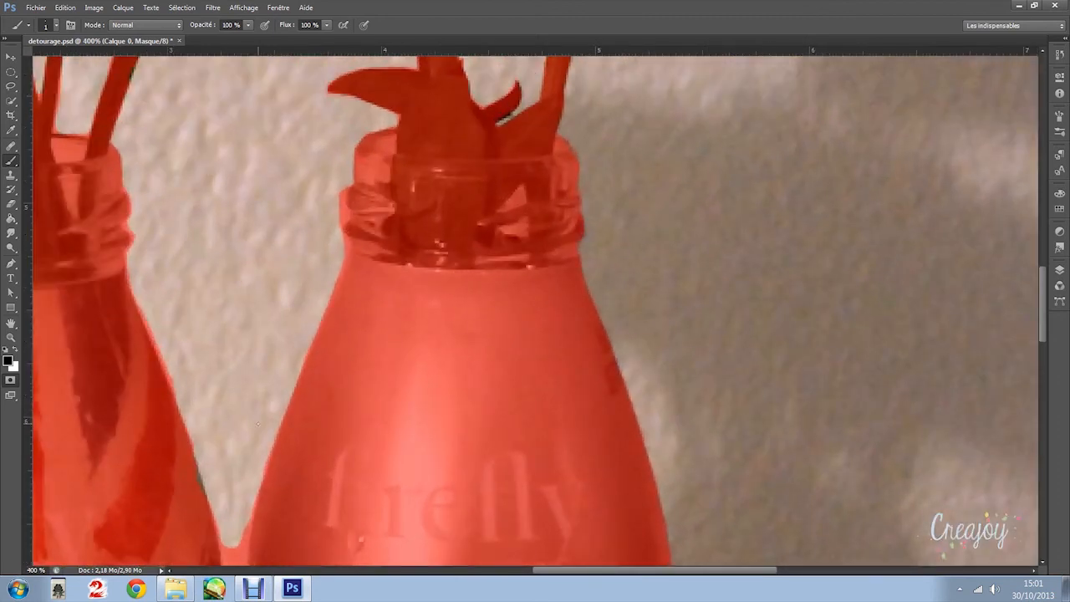
left_click_drag(63, 206, 293, 342)
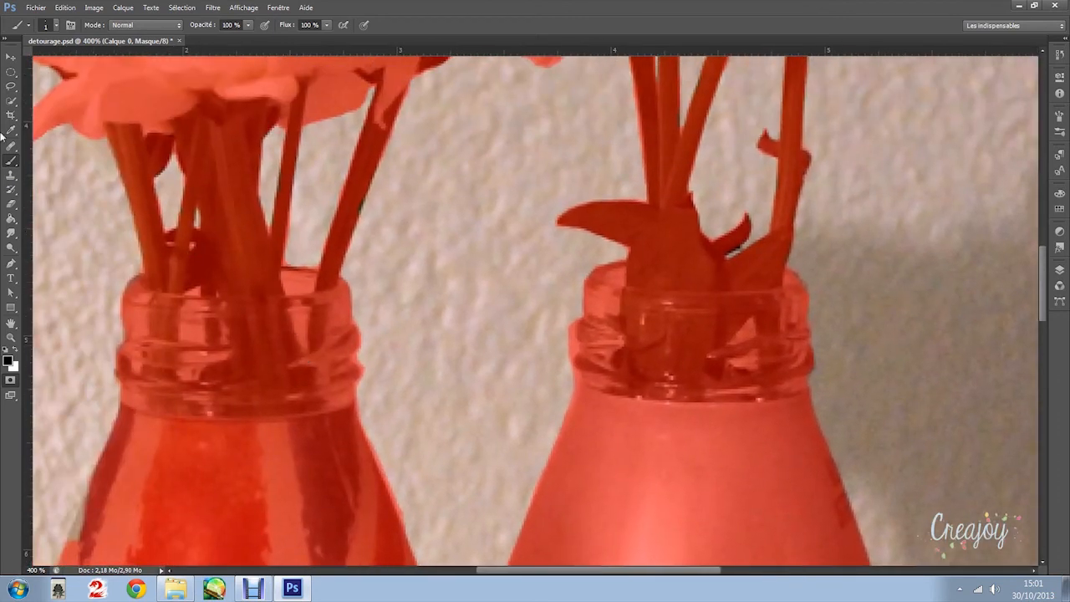
left_click(10, 206)
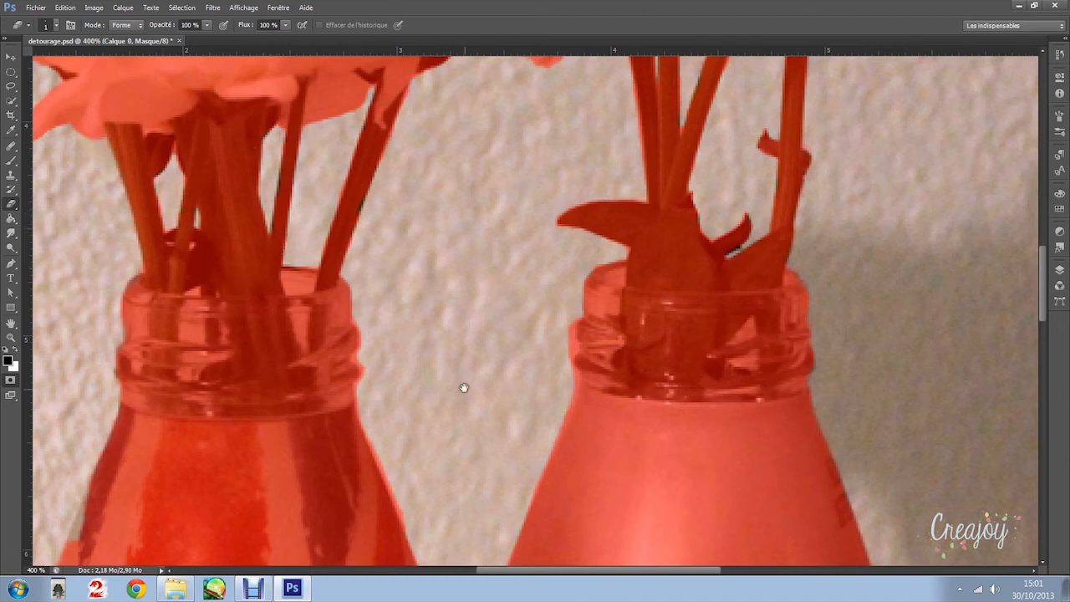
left_click_drag(464, 388, 455, 170)
left_click(11, 159)
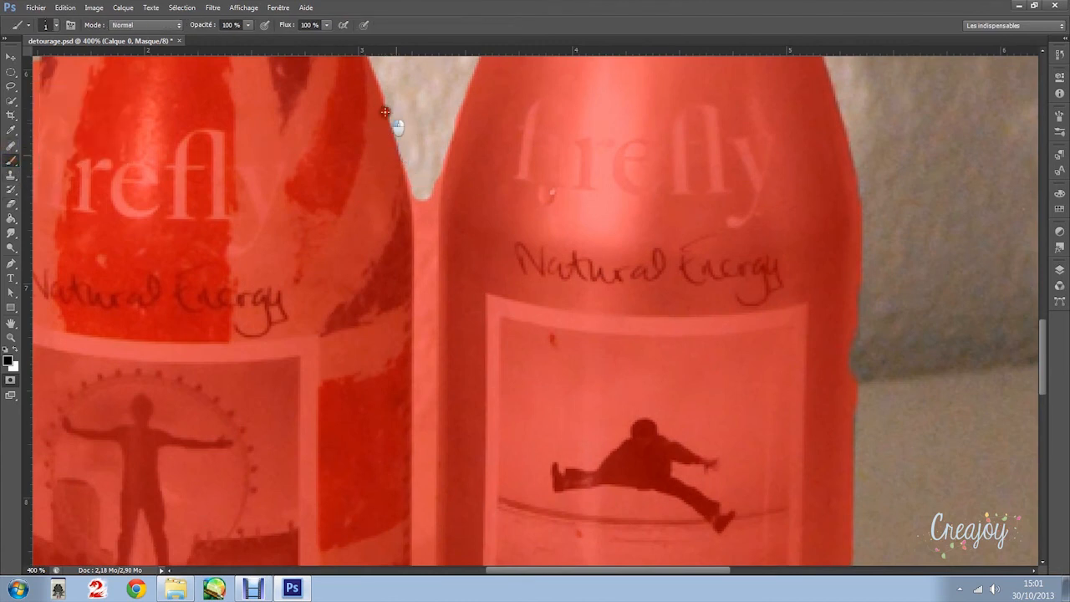
left_click_drag(380, 101, 404, 205)
Enlarge the Eraser and erase the mask overspill in the gap between the two bottles down to their bases
left_click(10, 203)
mouse_move(424, 199)
left_mouse_down()
mouse_move(424, 276)
mouse_move(417, 237)
mouse_move(411, 245)
mouse_move(418, 191)
mouse_move(422, 293)
left_mouse_up()
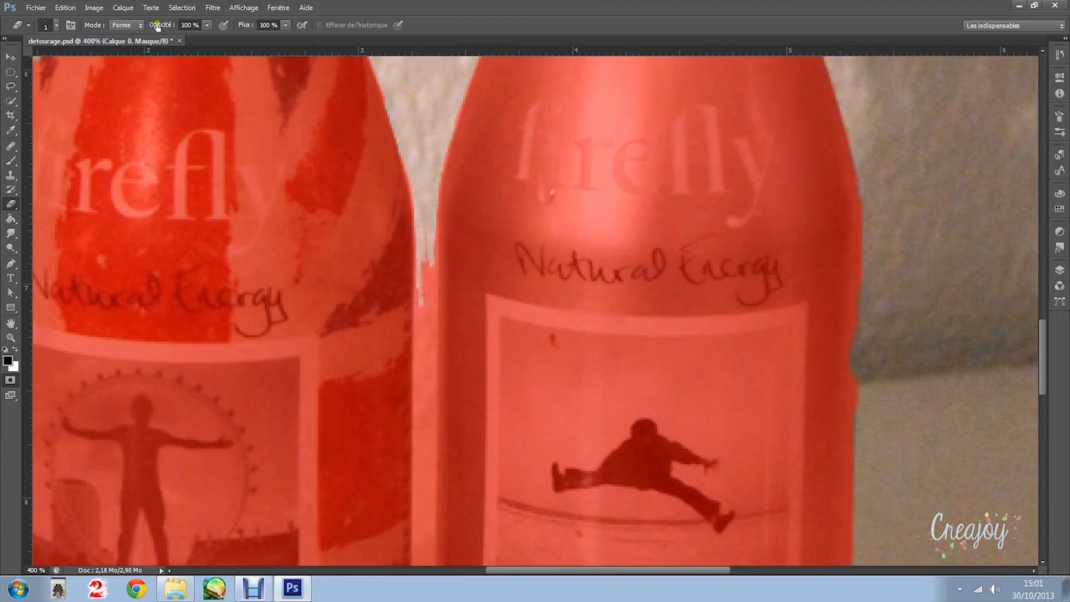
left_click(54, 26)
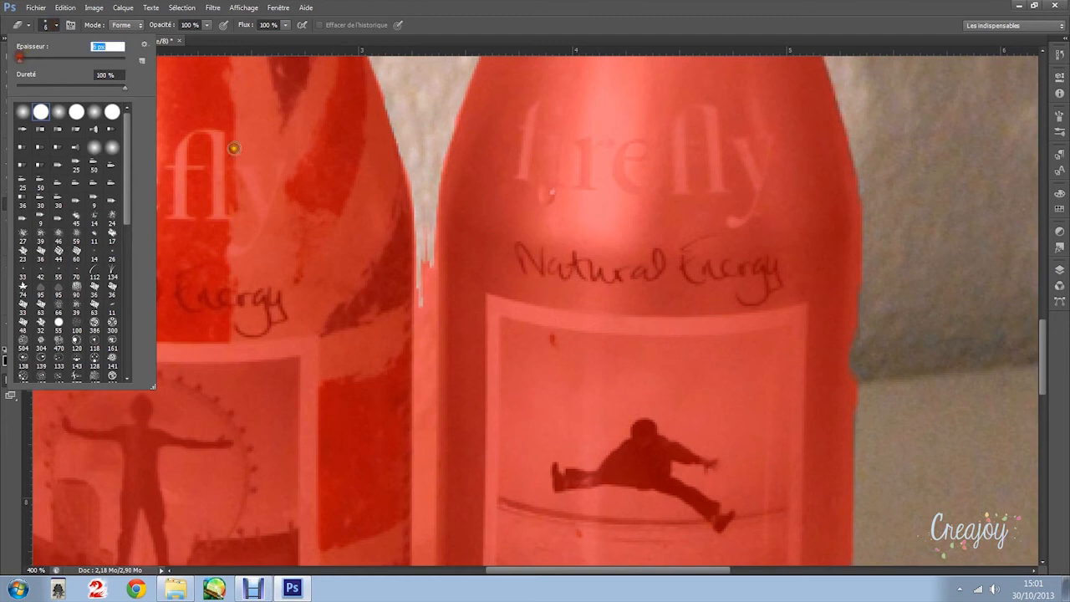
mouse_move(431, 258)
left_mouse_down()
mouse_move(429, 204)
mouse_move(426, 463)
left_mouse_up()
left_click_drag(424, 410, 425, 100)
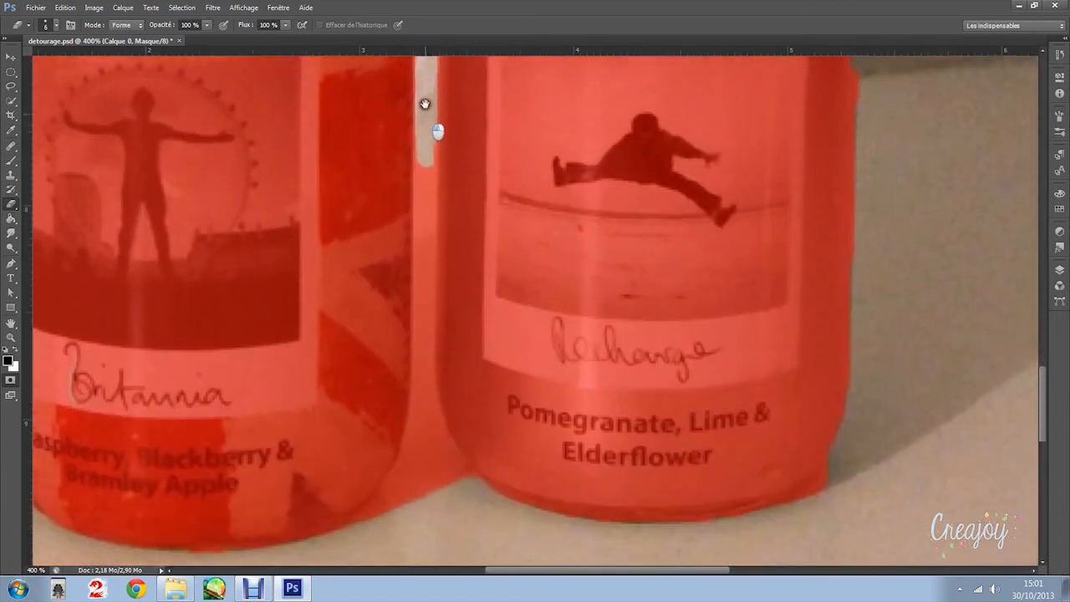
mouse_move(424, 138)
left_mouse_down()
mouse_move(438, 212)
mouse_move(437, 148)
mouse_move(444, 184)
mouse_move(440, 378)
mouse_move(423, 494)
mouse_move(405, 507)
mouse_move(416, 482)
mouse_move(376, 505)
mouse_move(413, 444)
mouse_move(382, 515)
mouse_move(354, 509)
mouse_move(294, 532)
left_mouse_up()
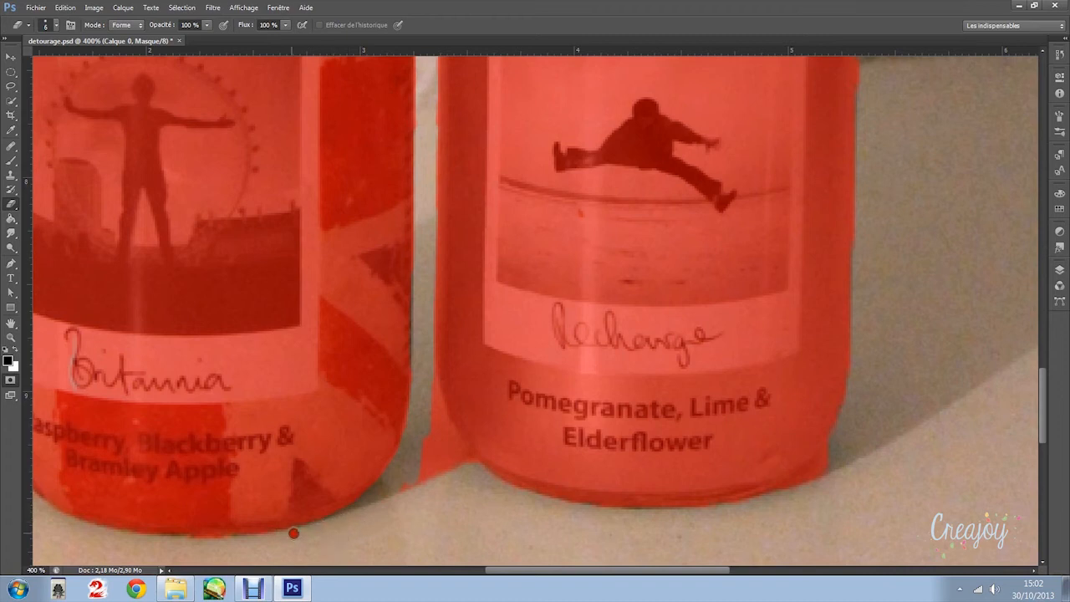
mouse_move(432, 463)
left_mouse_down()
mouse_move(429, 397)
mouse_move(455, 450)
mouse_move(453, 440)
mouse_move(481, 470)
mouse_move(437, 411)
mouse_move(427, 369)
mouse_move(440, 471)
mouse_move(426, 477)
mouse_move(426, 458)
mouse_move(459, 453)
left_mouse_up()
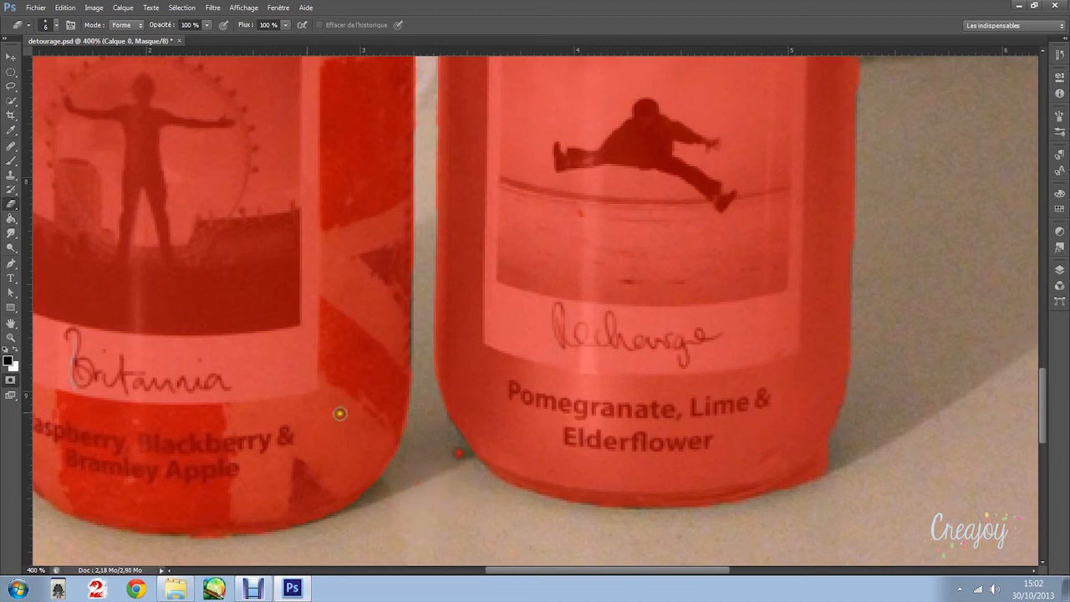
Paint the flag bottle's lower inner edge into the mask and erase the overspill around the silver bottle's base
left_click(11, 159)
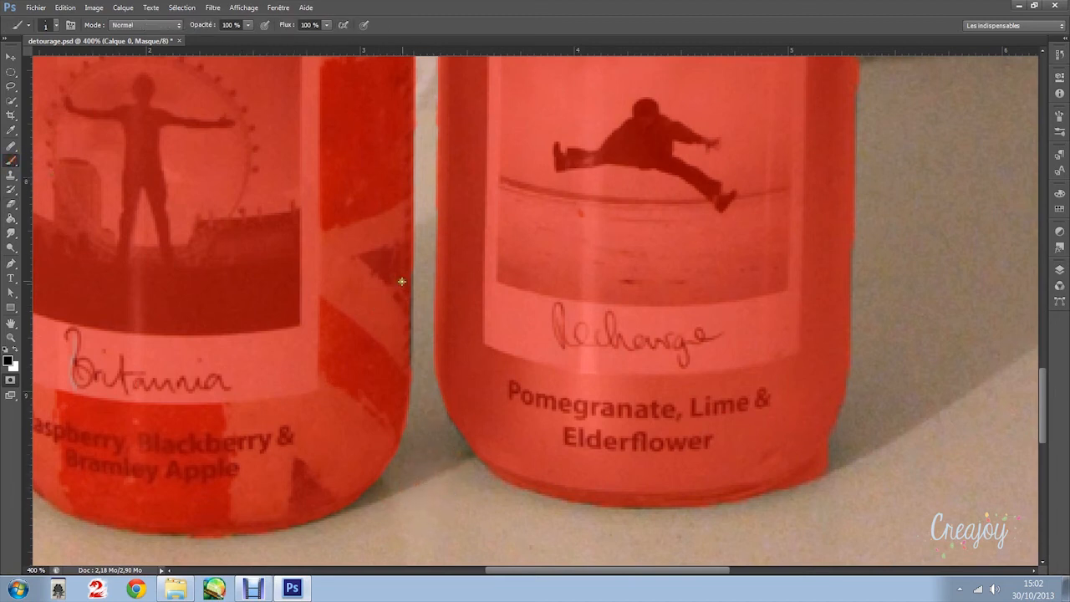
left_click_drag(410, 275, 410, 381)
left_click(10, 203)
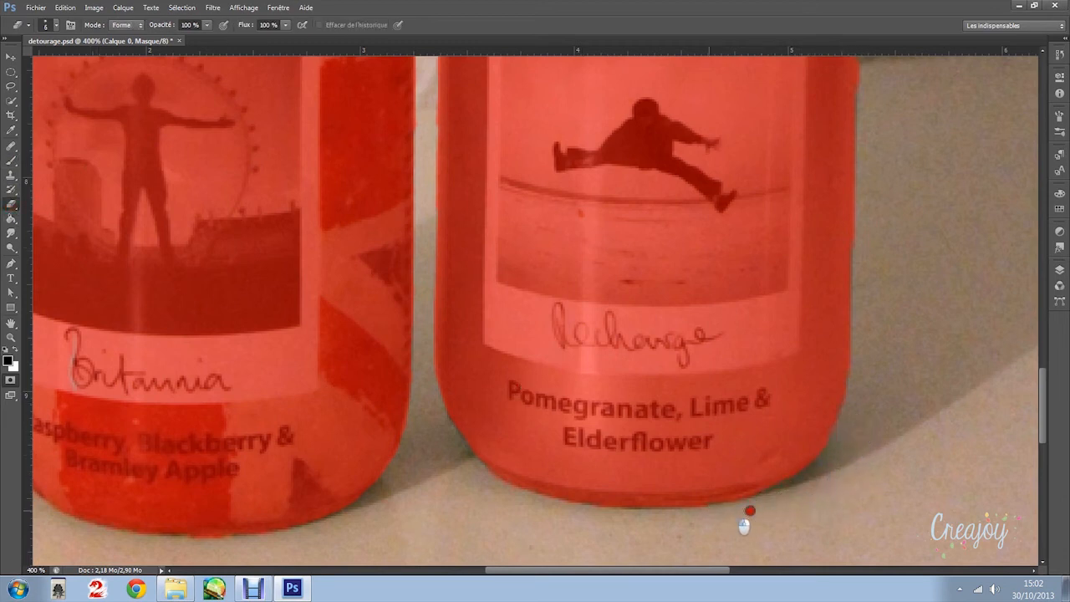
left_click(899, 401)
Touch up the flag bottle's outer shoulder edge with the Brush and exit Quick Mask to load the selection
key("ctrl+minus")
key("ctrl+minus")
key("ctrl+minus")
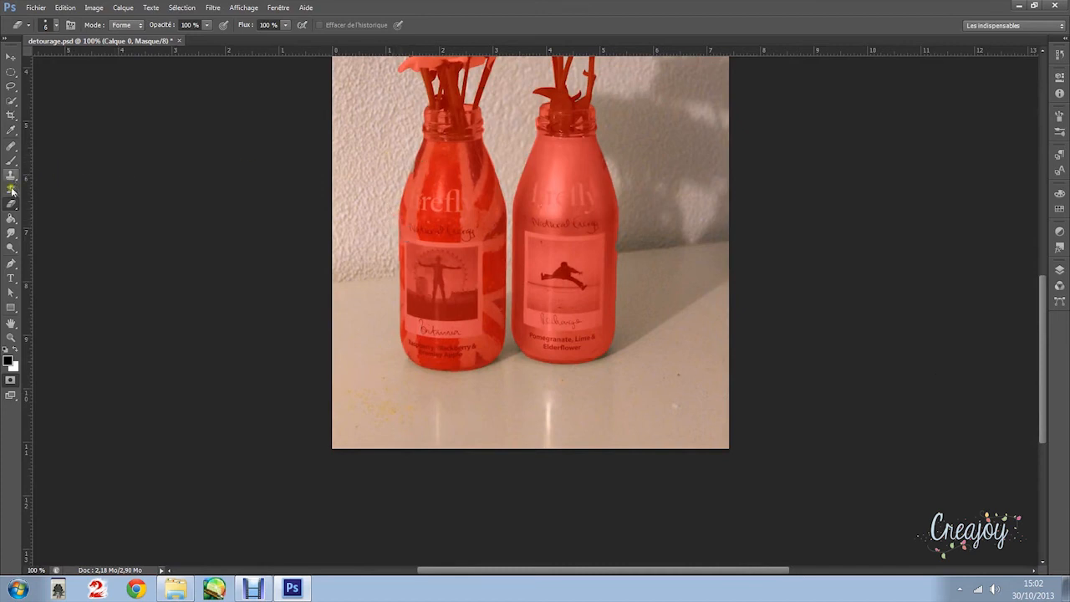
left_click(11, 161)
left_click_drag(414, 175, 434, 147)
left_click_drag(577, 158, 540, 313)
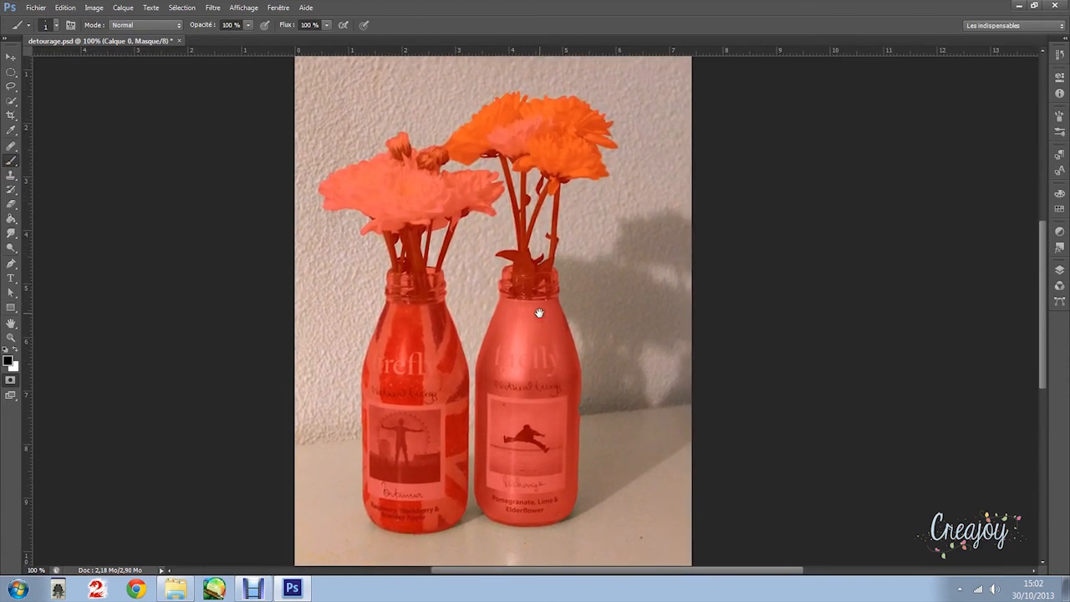
key("ctrl+minus")
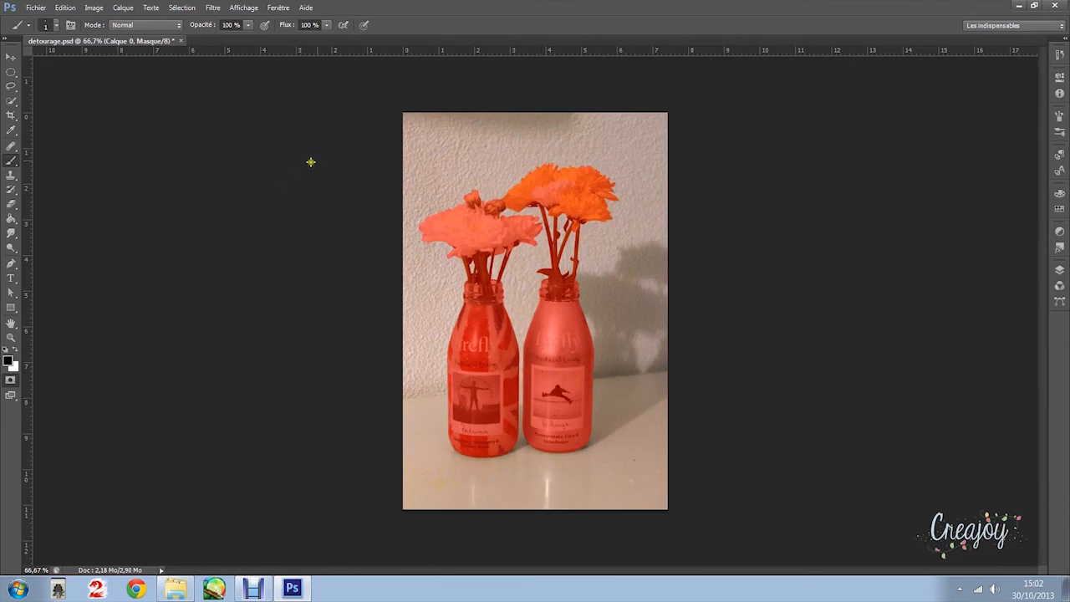
left_click(11, 381)
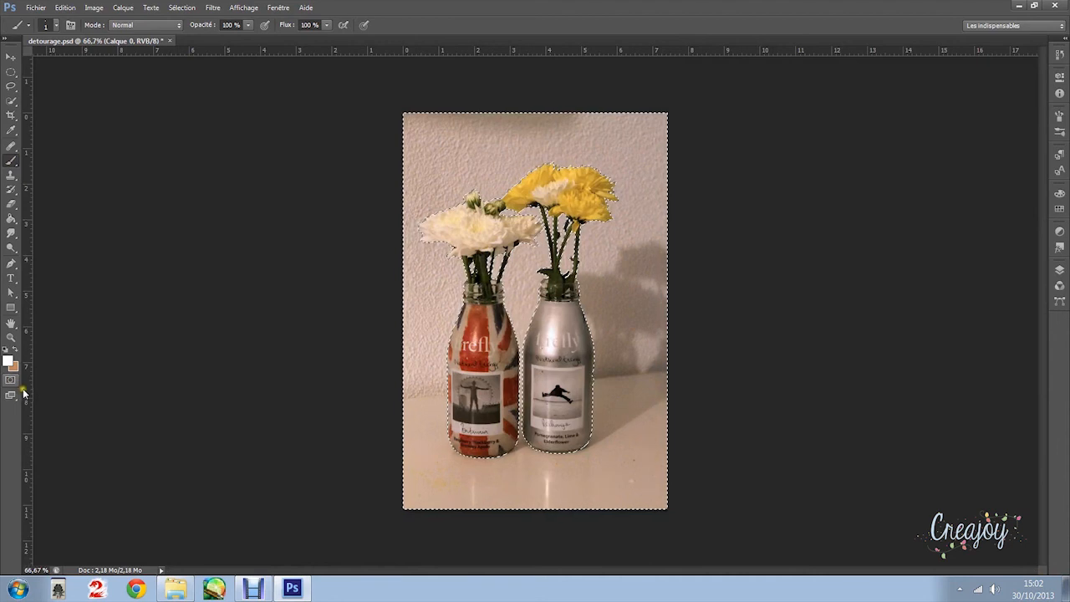
Return to Quick Mask, erase the overspill between the white flowers' buds, and convert the mask back to a selection
key("ctrl+plus")
key("ctrl+plus")
left_click_drag(618, 194, 592, 407)
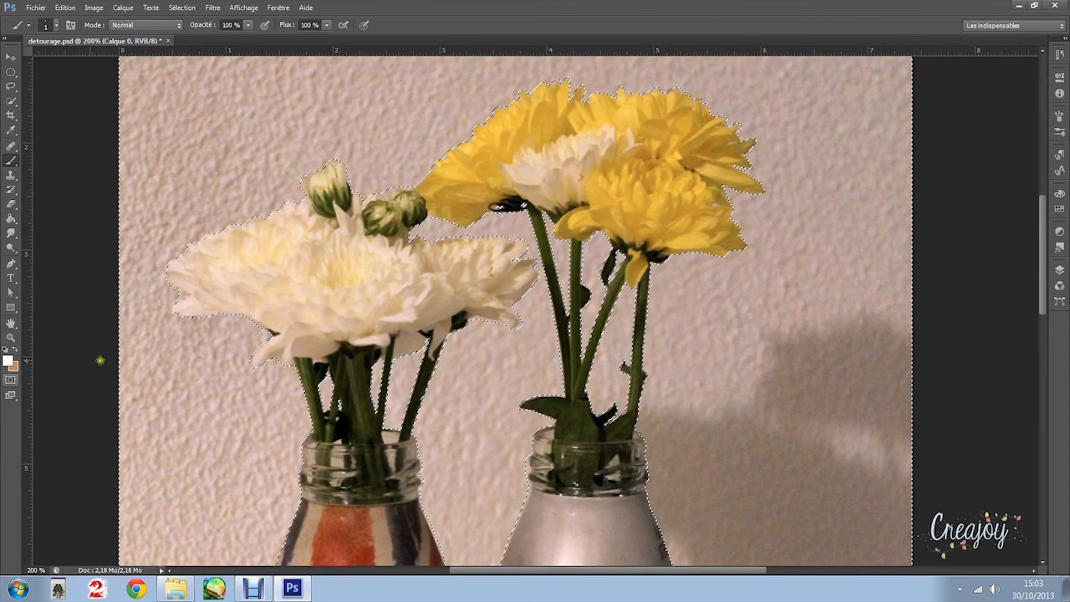
key("q")
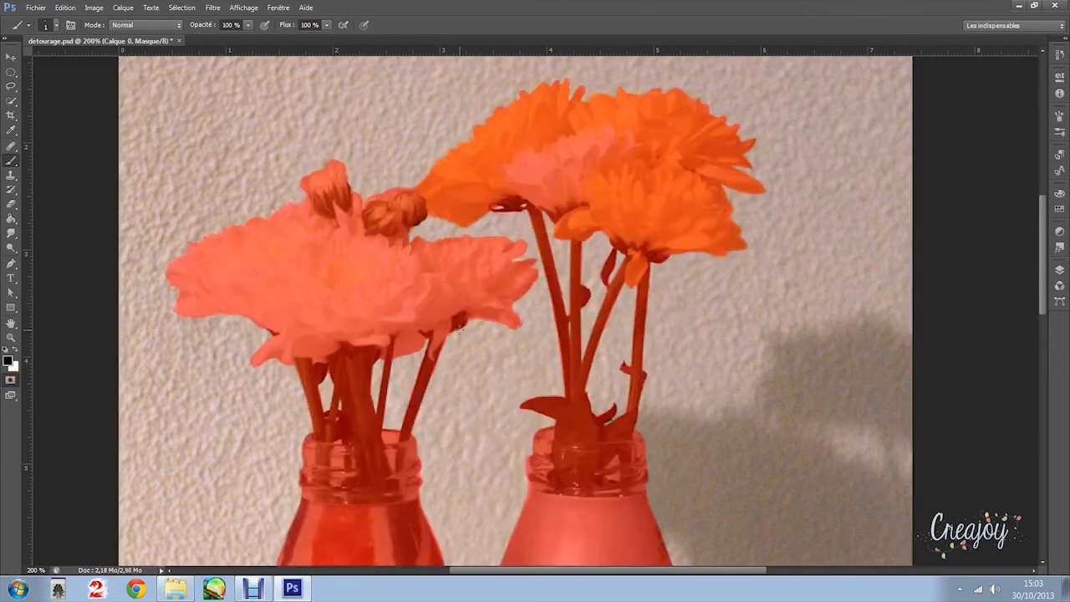
key("ctrl+plus")
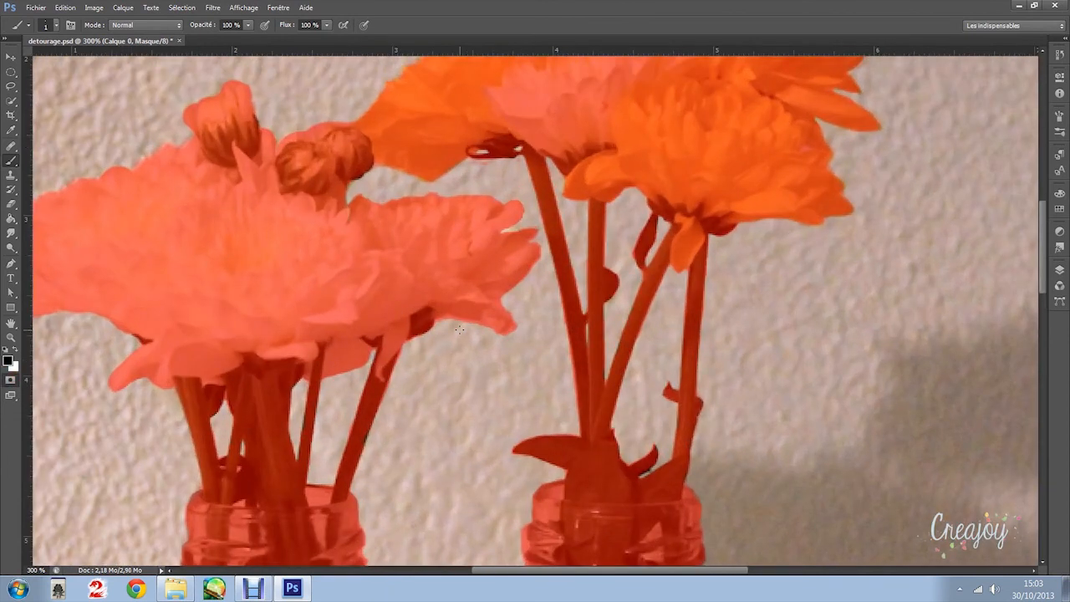
left_click(13, 203)
mouse_move(291, 134)
left_mouse_down()
mouse_move(345, 119)
mouse_move(278, 142)
left_mouse_up()
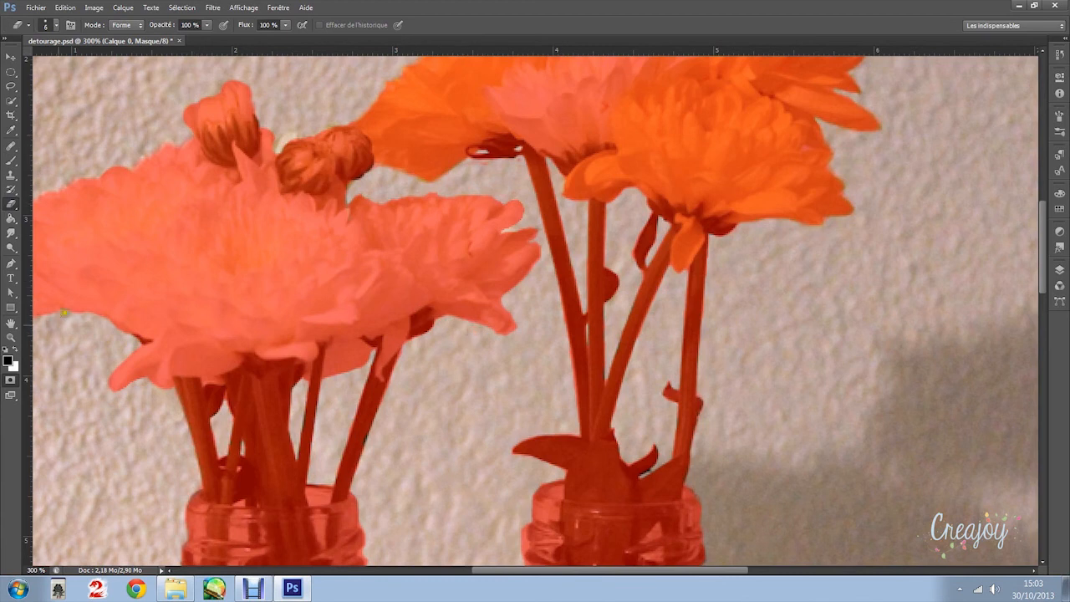
left_click(11, 379)
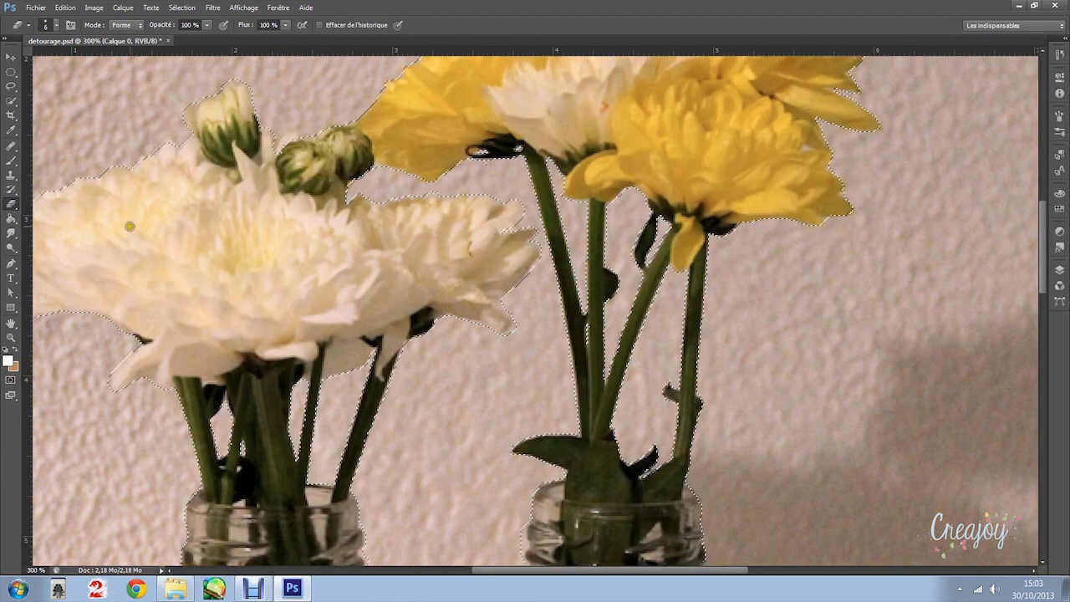
Recheck the selection in Quick Mask and delete the selected background around the bottles
left_click(11, 161)
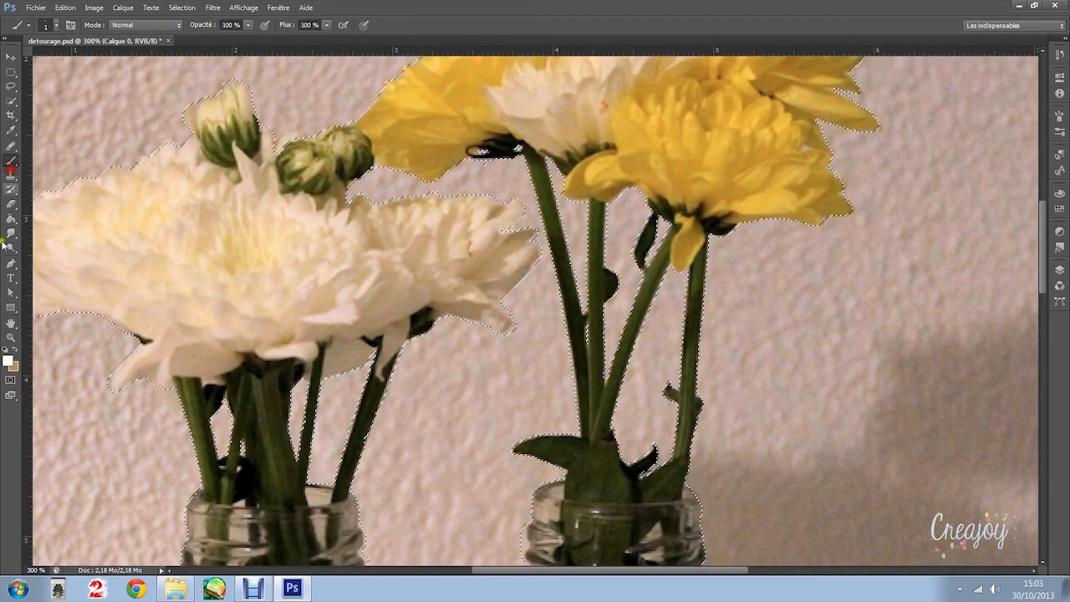
left_click(10, 381)
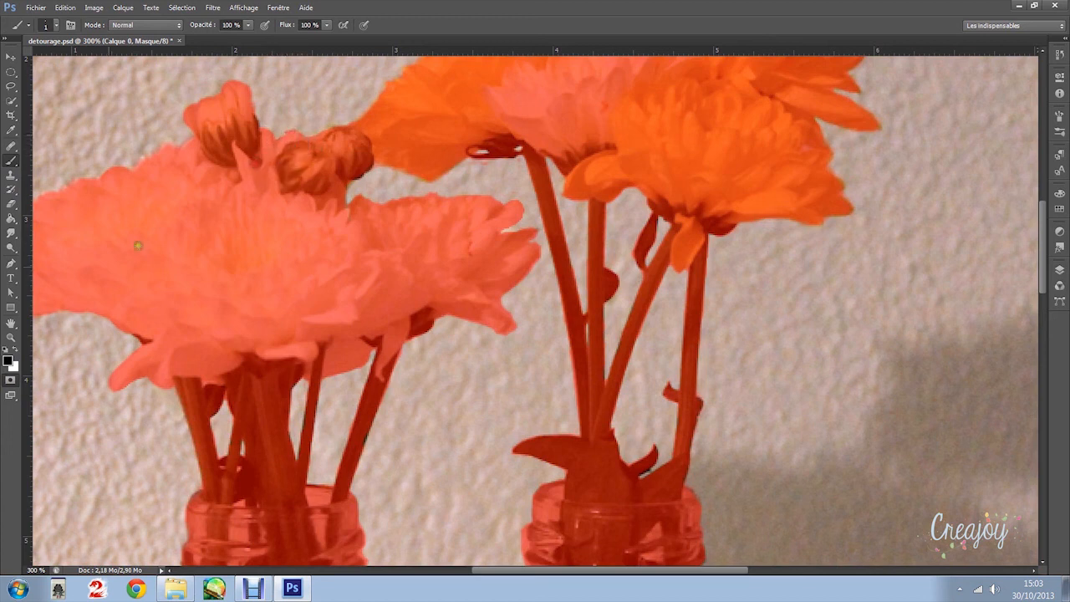
left_click(11, 378)
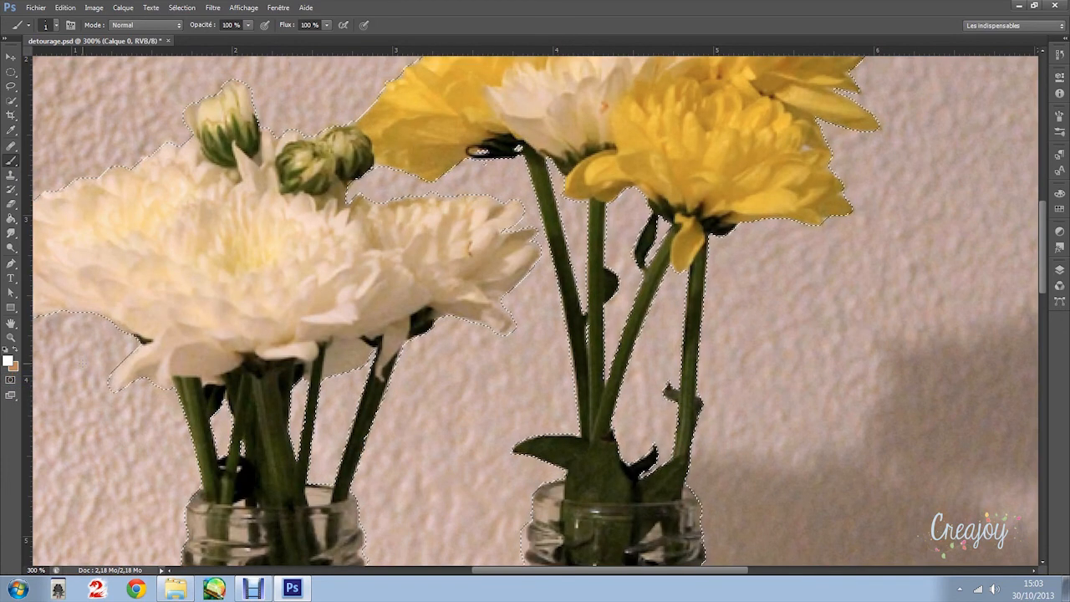
key("ctrl+minus")
key("ctrl+minus")
key("ctrl+minus")
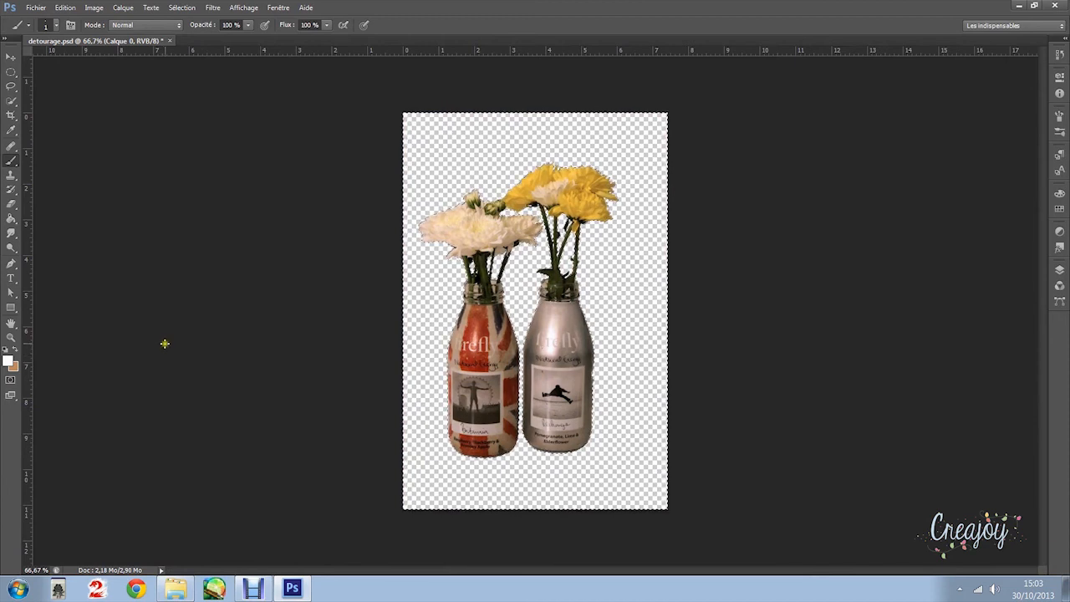
Preview the cutout as a JPEG in Save for Web and cancel the export
left_click(36, 7)
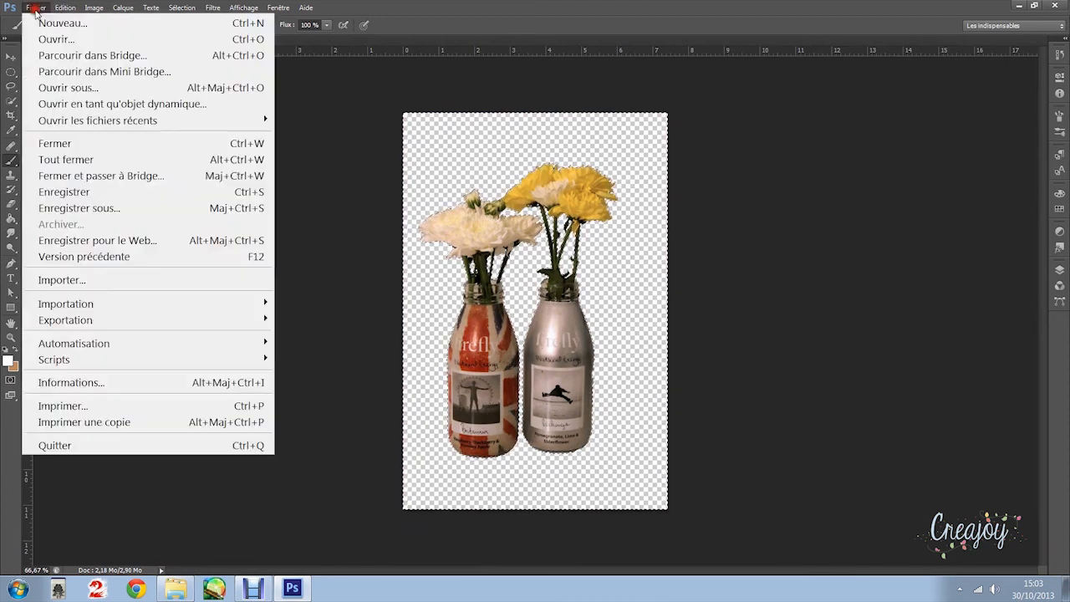
left_click(153, 240)
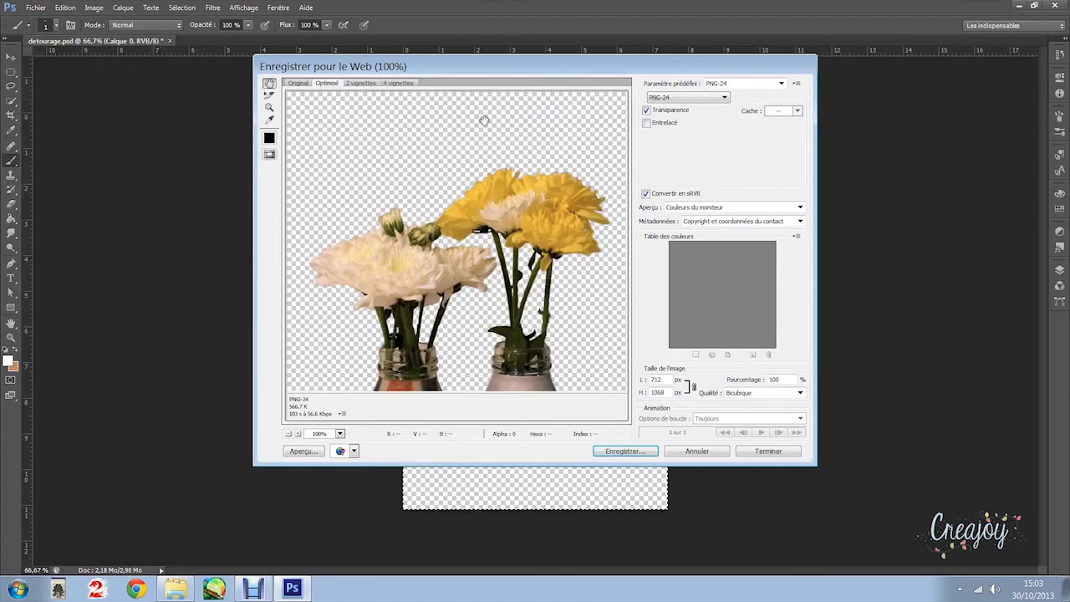
left_click(698, 99)
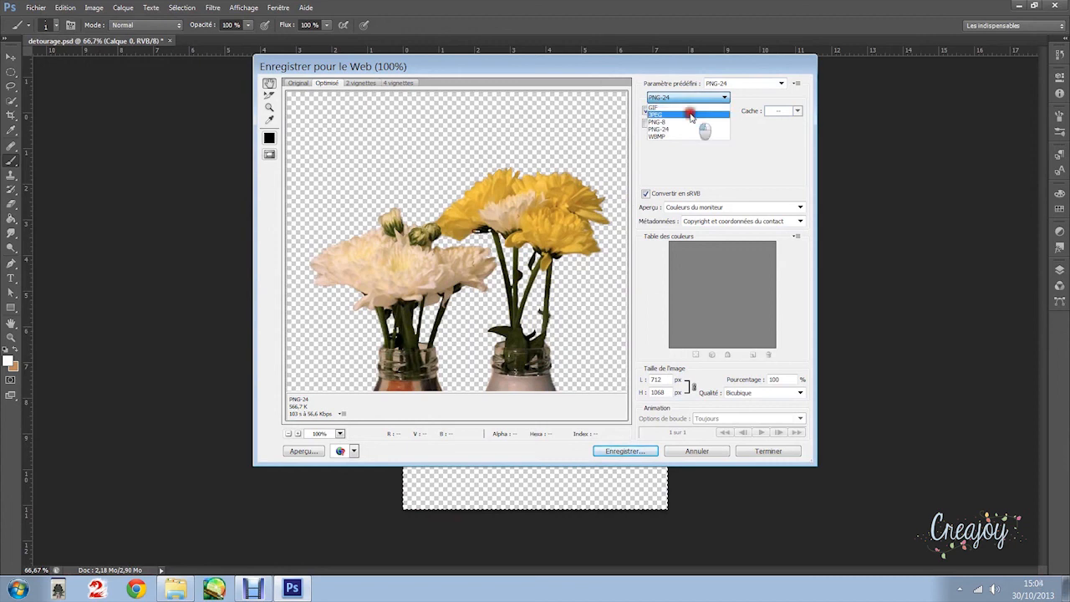
left_click(691, 115)
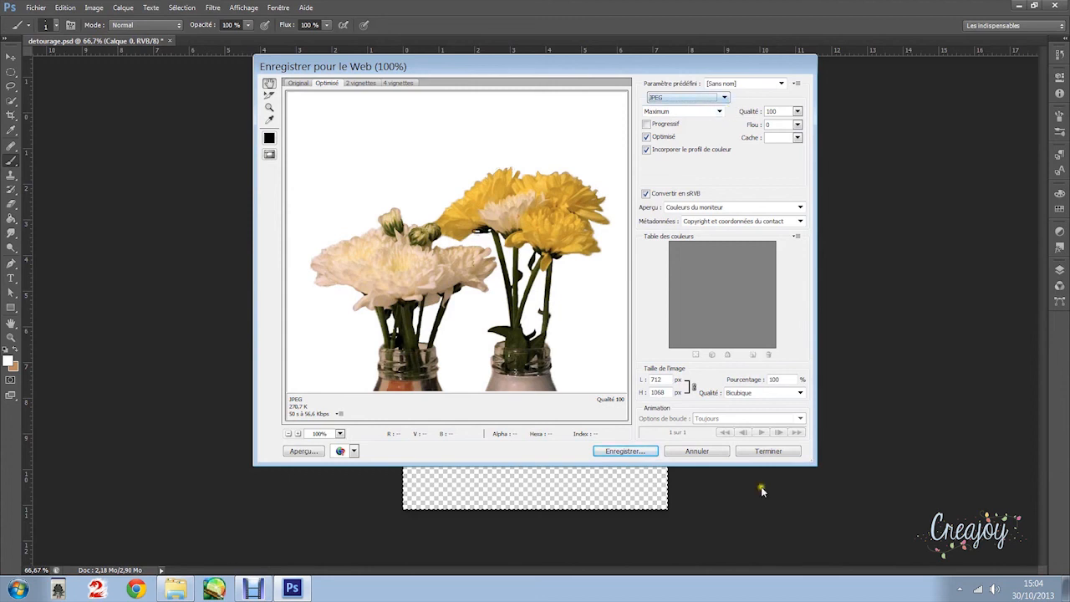
left_click(695, 450)
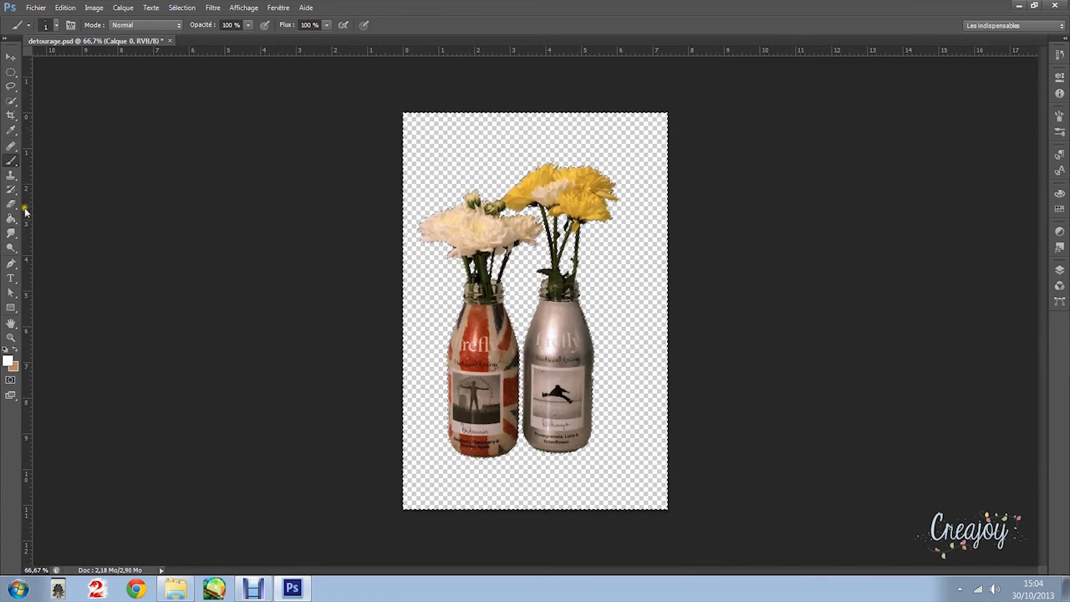
Add a new layer beneath Calque 0 and fill it with white using the Paint Bucket
left_click(1061, 271)
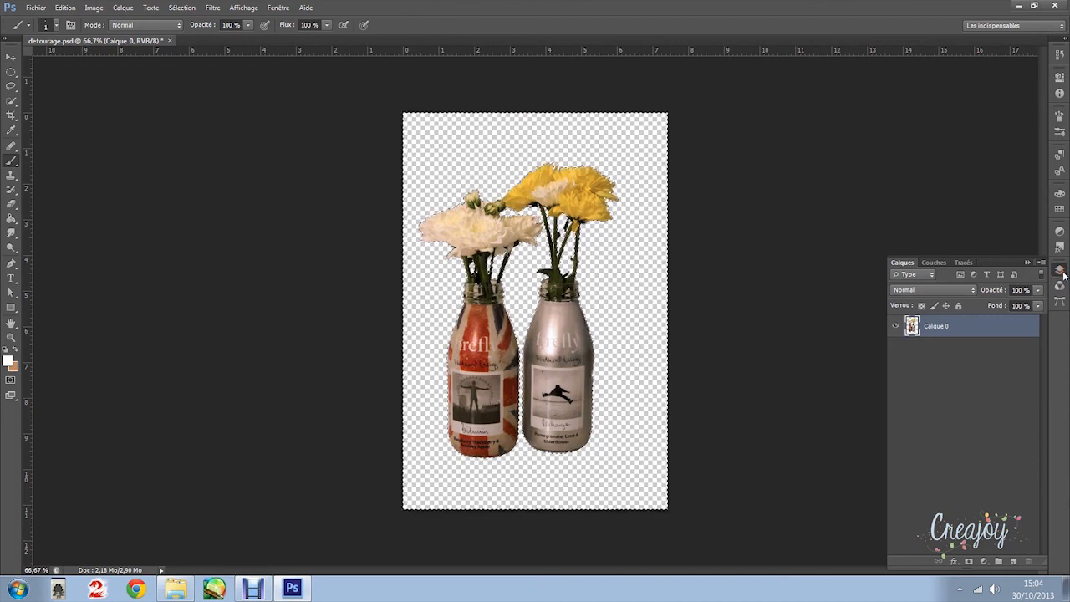
left_click(1014, 562)
left_click_drag(970, 333, 984, 368)
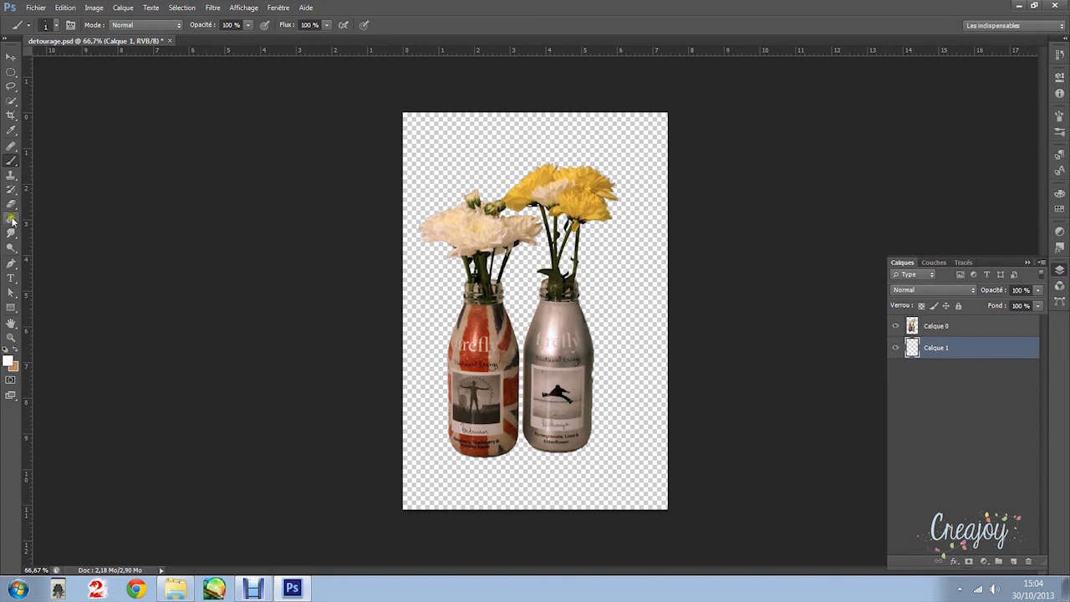
left_click(449, 140)
left_click(11, 218)
left_click(460, 141)
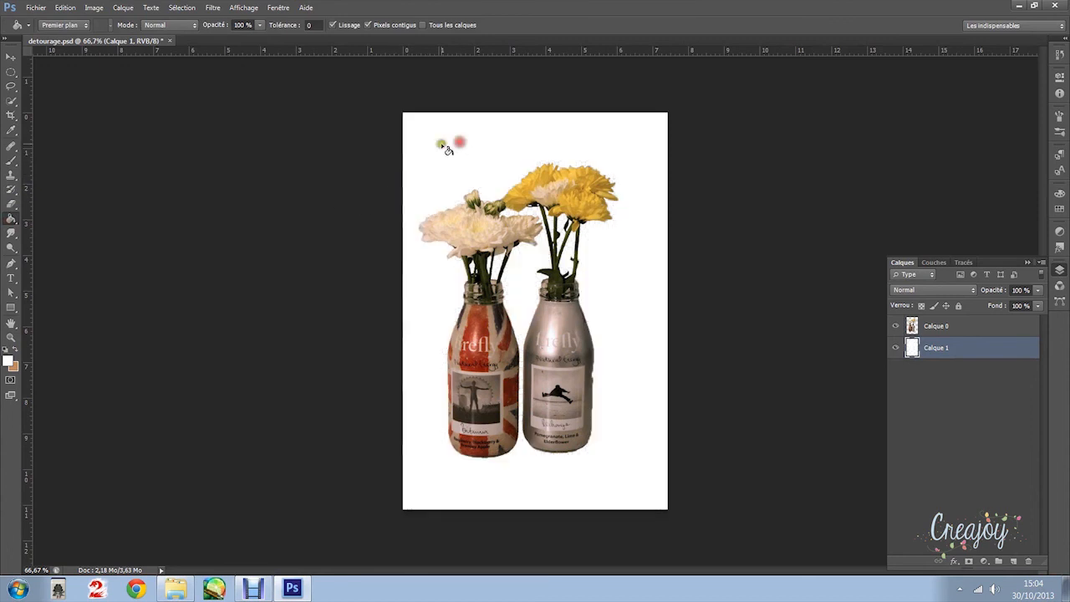